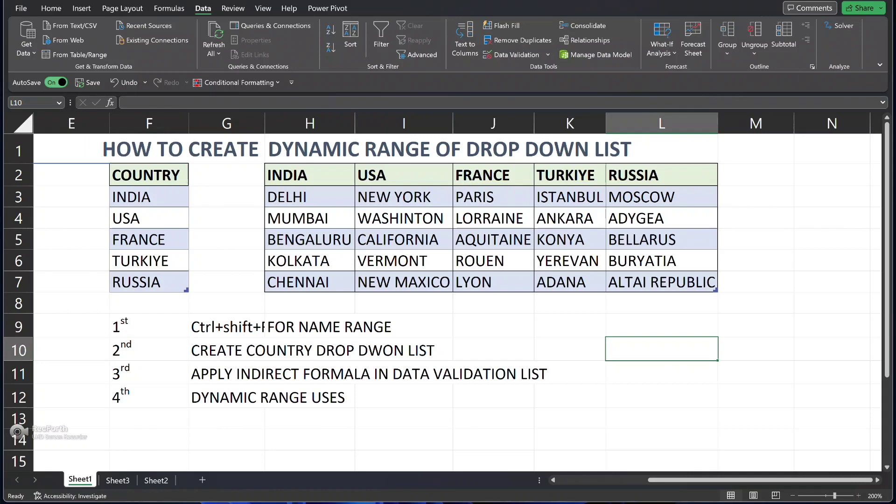
Enter the heading COUNTRY in cell L10 and give it the Heading 1 cell style.
{"action": "type", "text": "COU"}
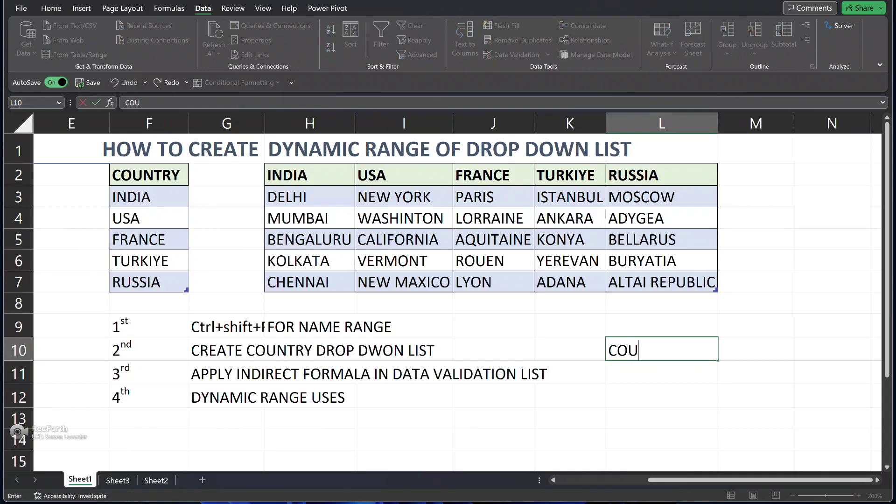
{"action": "type", "text": "NTRY"}
{"action": "key", "text": "Return"}
{"action": "key", "text": "Up"}
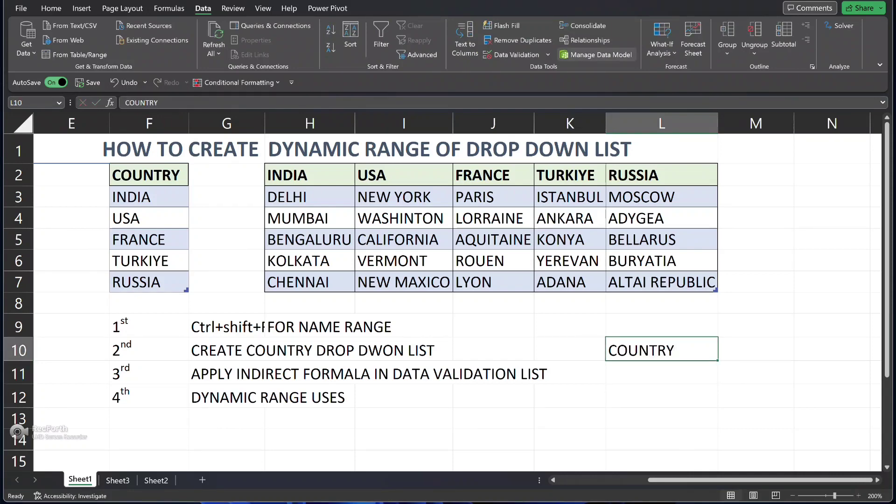
{"action": "left_click", "coordinate": [81, 8]}
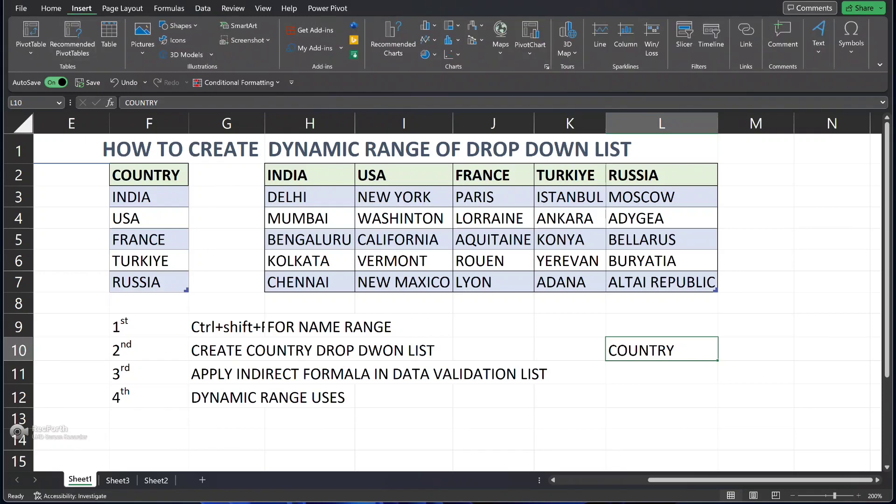
{"action": "left_click", "coordinate": [51, 8]}
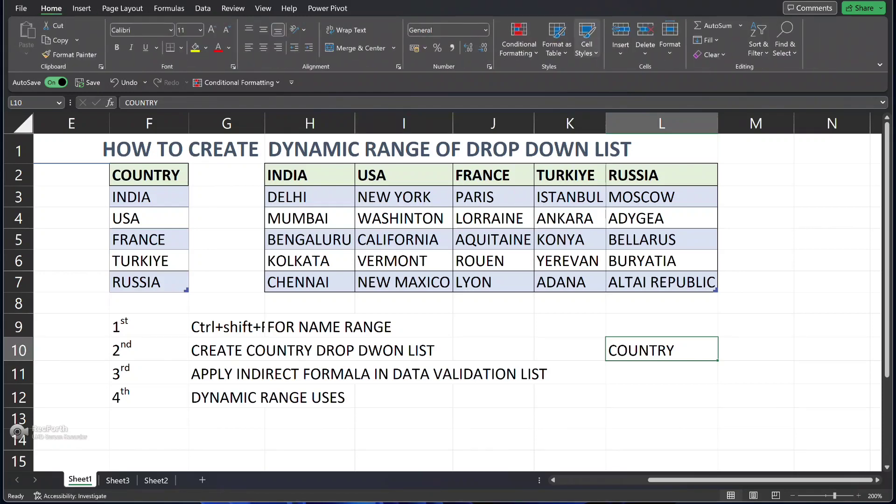
{"action": "left_click", "coordinate": [587, 37]}
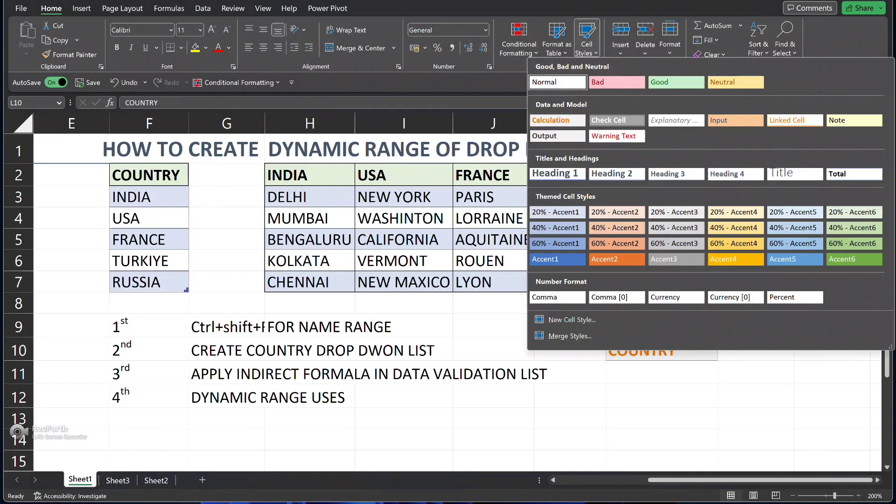
{"action": "left_click", "coordinate": [556, 174]}
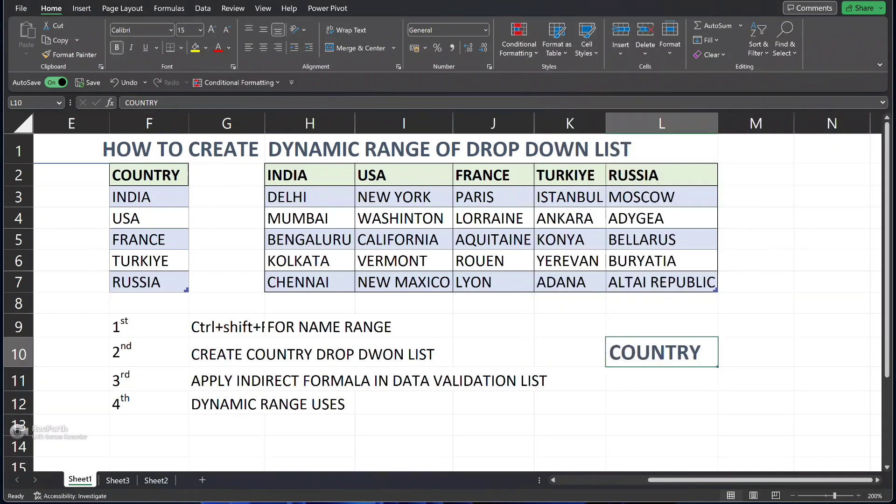
Copy only the formatting of L10 to M10 and enter the heading STATE there.
{"action": "left_click", "coordinate": [662, 379]}
{"action": "left_click", "coordinate": [756, 352]}
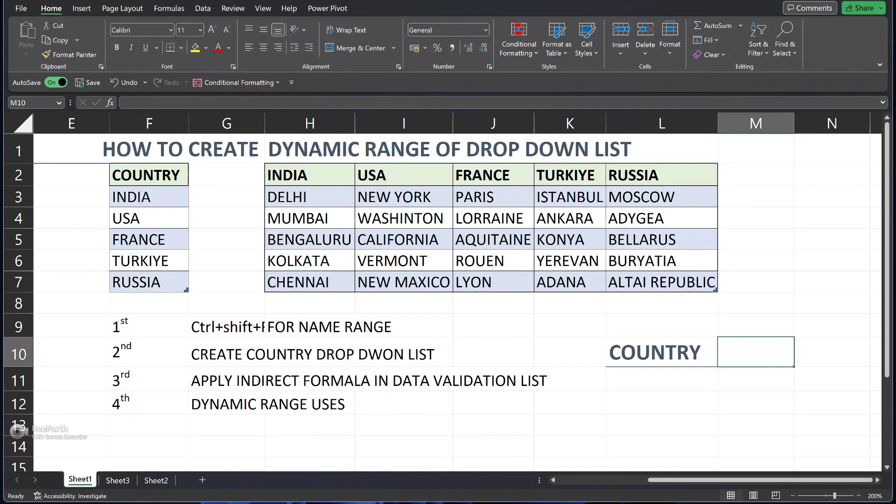
{"action": "left_click", "coordinate": [662, 352]}
{"action": "key", "text": "ctrl+c"}
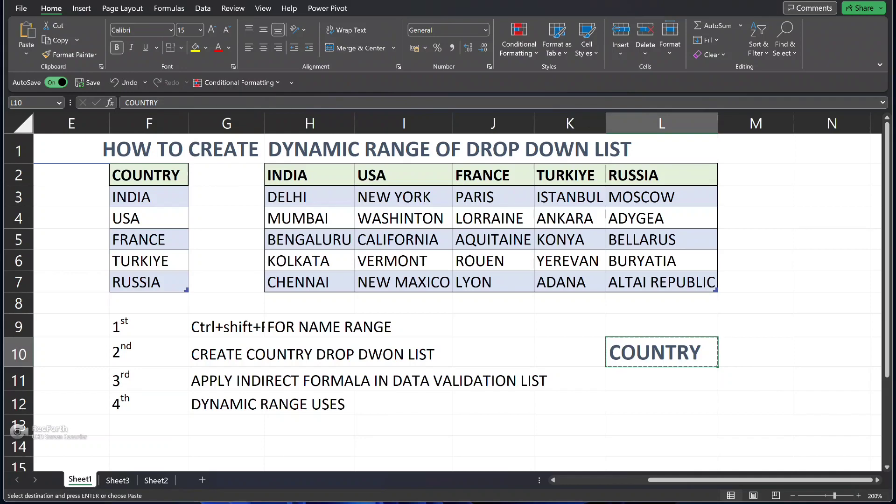
{"action": "left_click", "coordinate": [756, 353]}
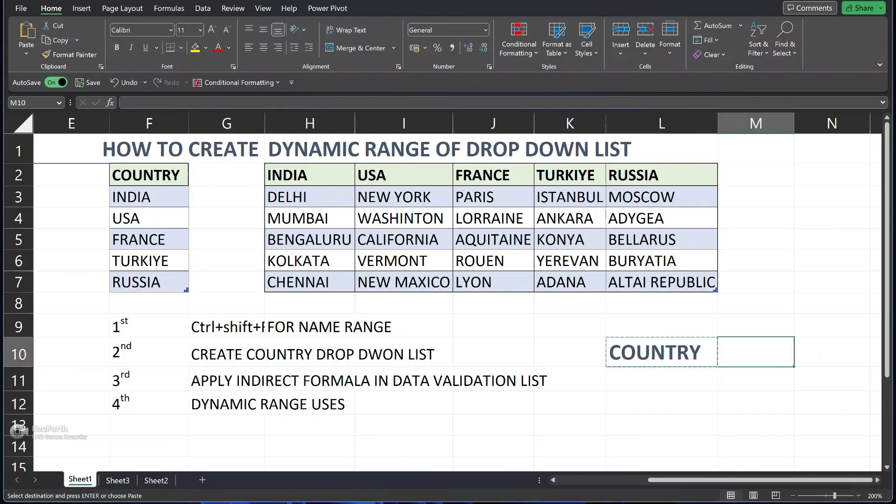
{"action": "right_click", "coordinate": [747, 355]}
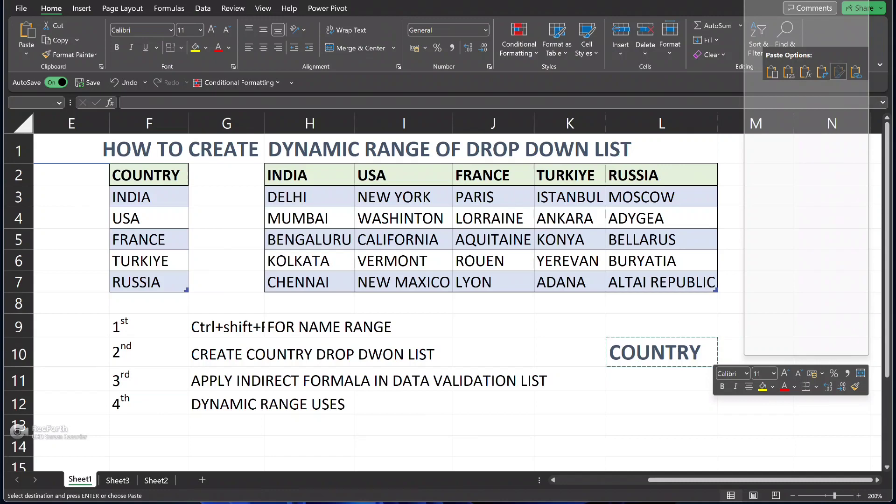
{"action": "left_click", "coordinate": [839, 71]}
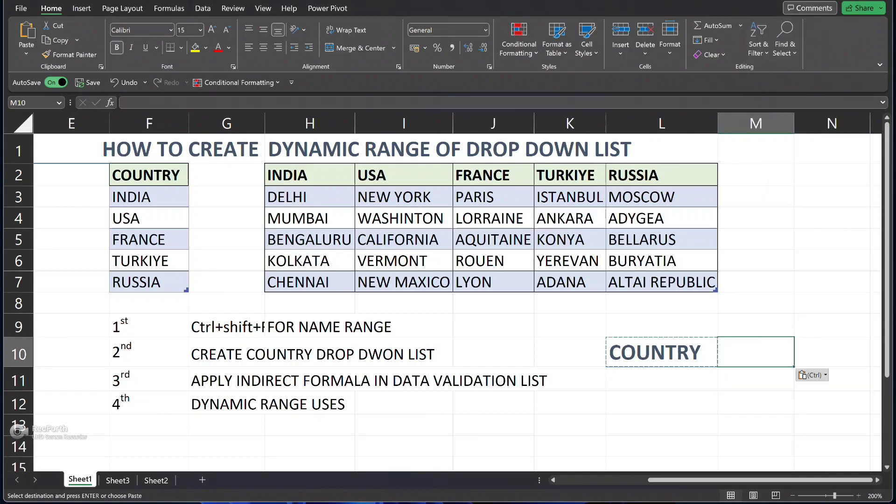
{"action": "type", "text": "S"}
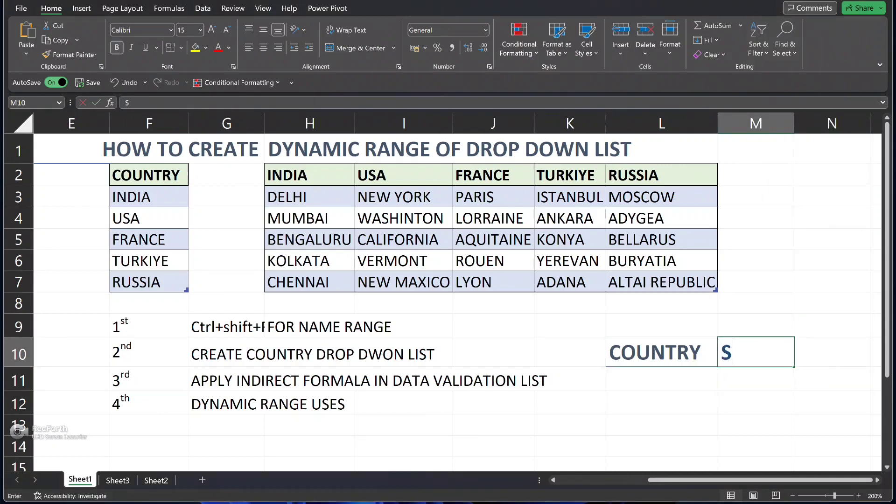
{"action": "type", "text": "TATE"}
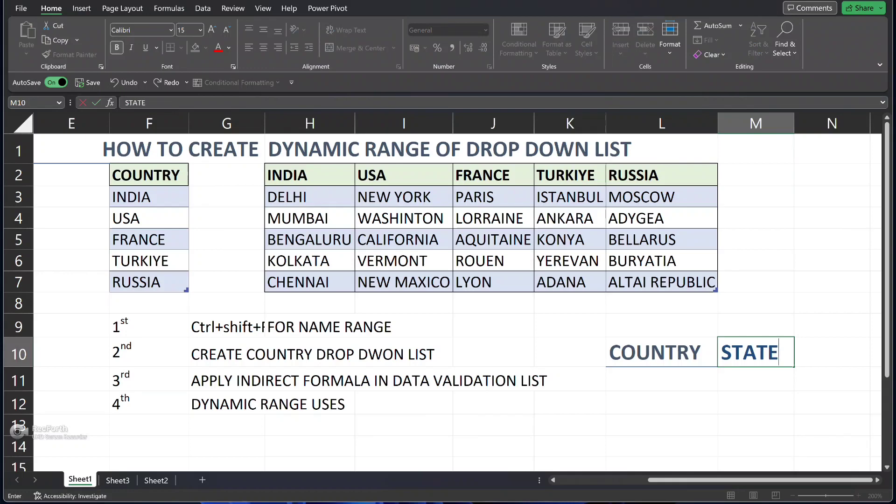
{"action": "key", "text": "Return"}
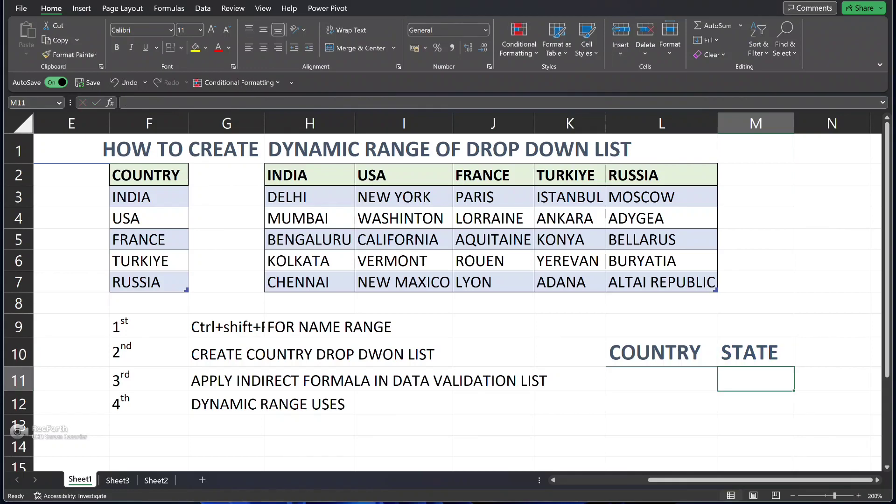
Create a named range from the country list F2:F7, using its top row as the name.
{"action": "left_click", "coordinate": [662, 379]}
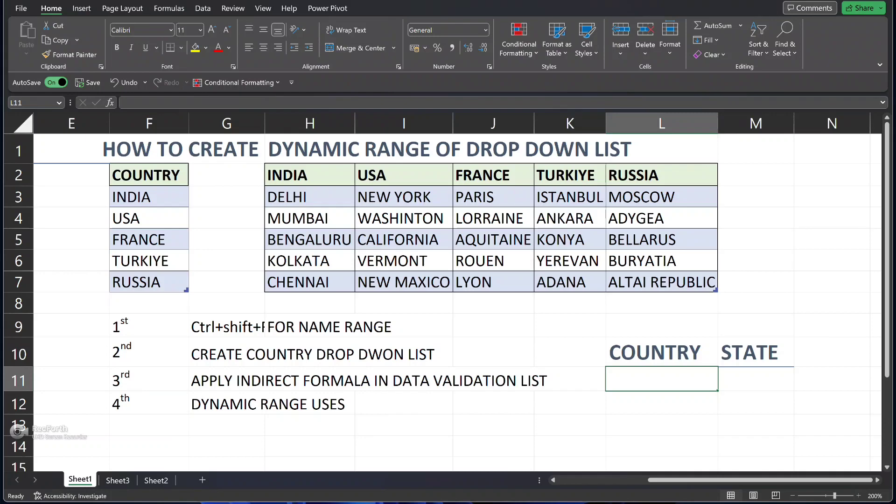
{"action": "left_click_drag", "start_coordinate": [149, 176], "coordinate": [149, 283]}
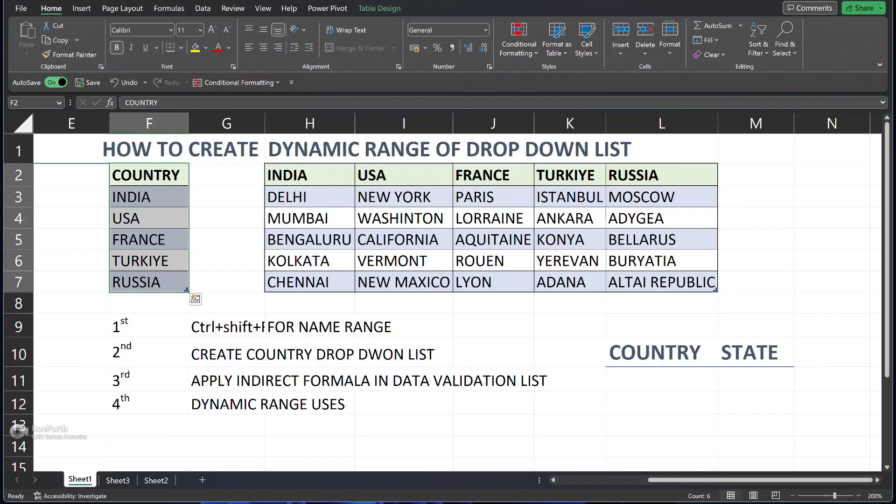
{"action": "key", "text": "ctrl+shift+F3"}
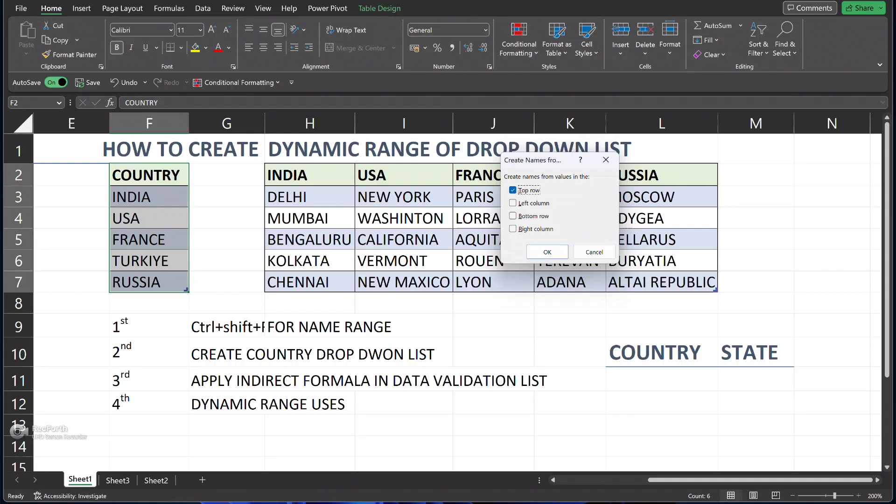
{"action": "key", "text": "Return"}
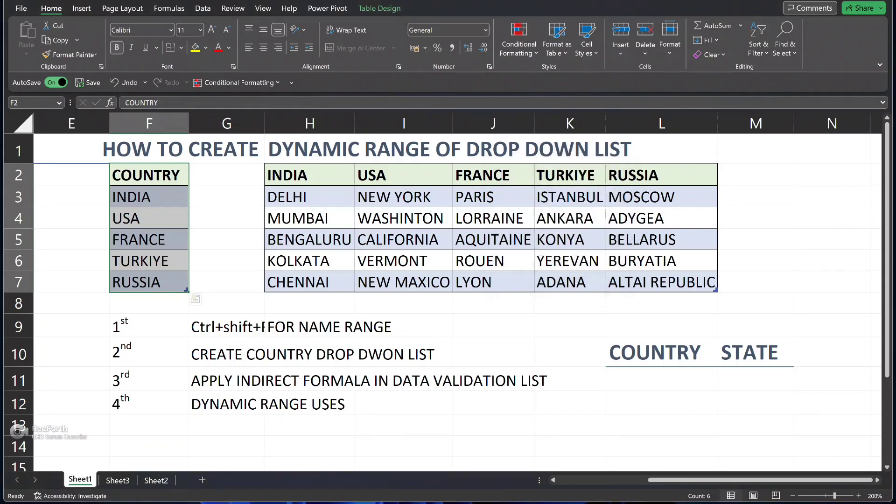
Create named ranges from the states table H2:L7, using only the top row for the names.
{"action": "left_click_drag", "start_coordinate": [309, 176], "coordinate": [654, 283]}
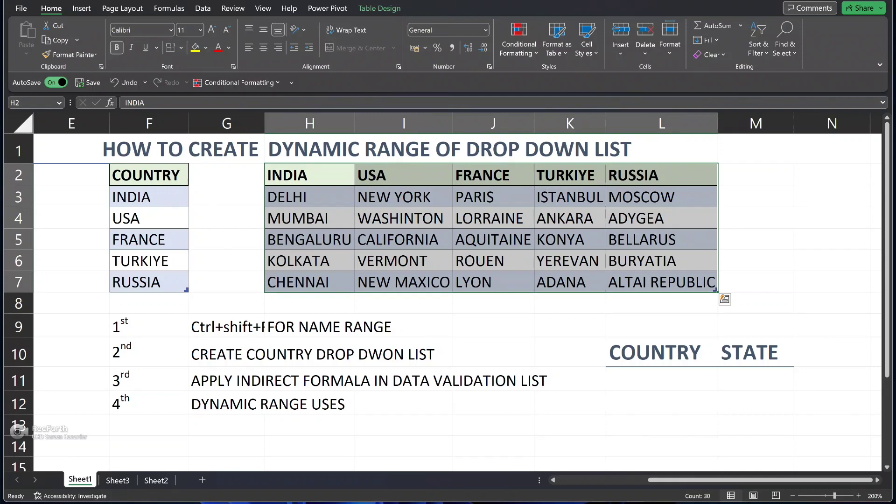
{"action": "key", "text": "ctrl+shift+F3"}
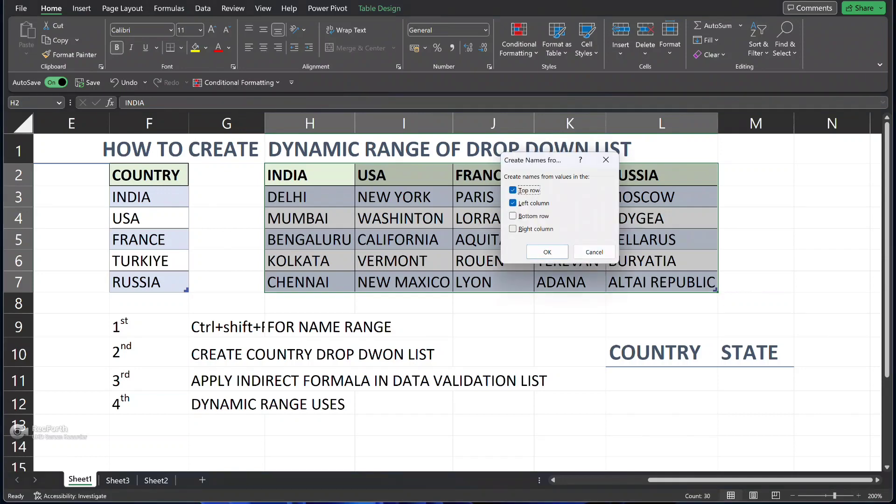
{"action": "key", "text": "alt+l"}
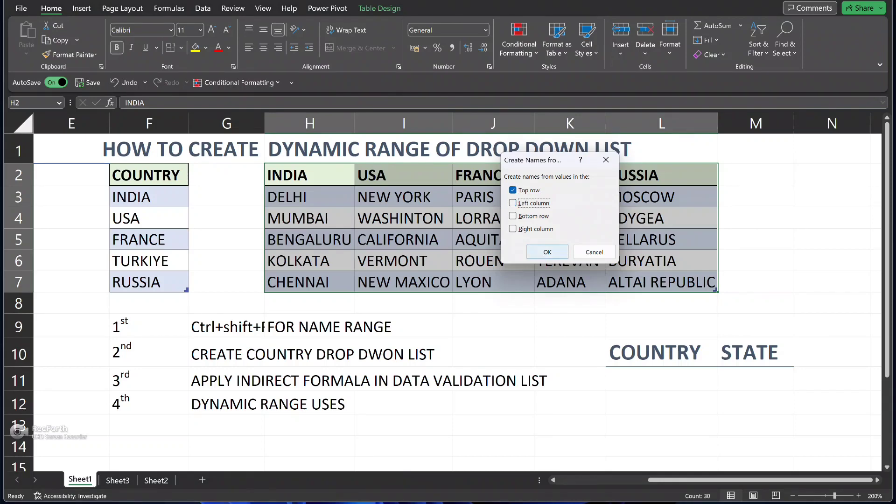
{"action": "key", "text": "Return"}
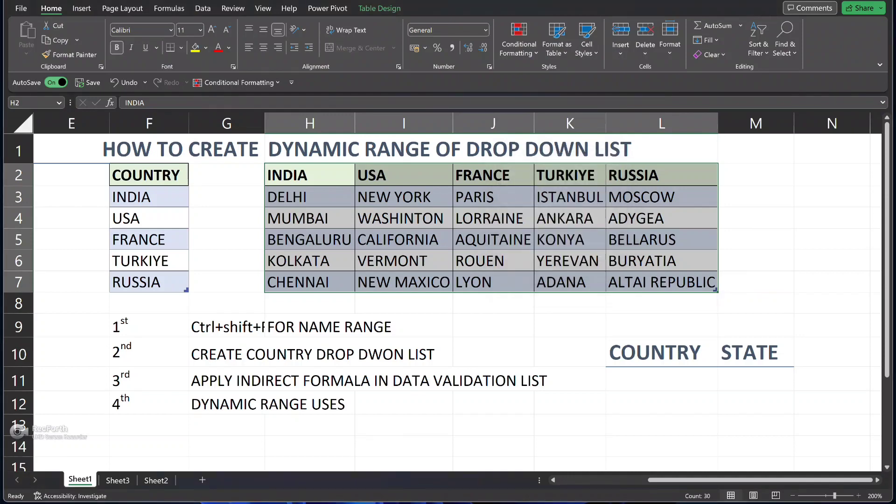
{"action": "left_click", "coordinate": [570, 352]}
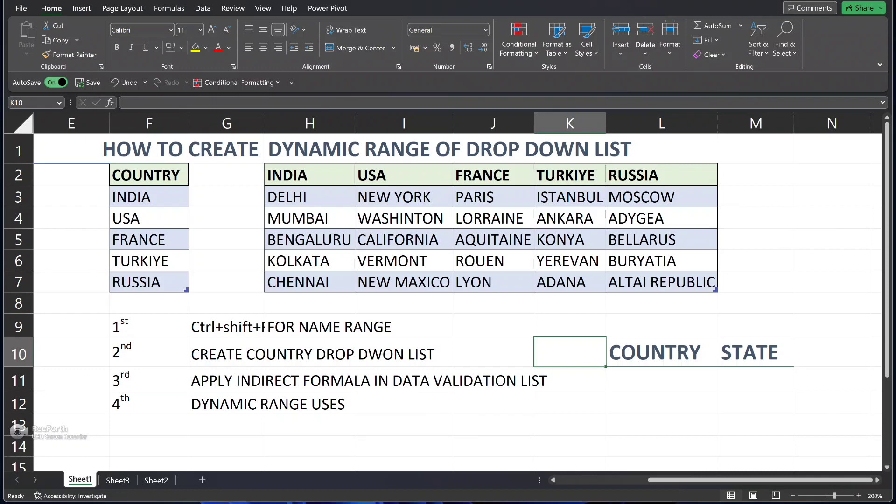
Set cell L11's data validation to allow a List, with the countries in F3:F7 as its source.
{"action": "left_click", "coordinate": [662, 379]}
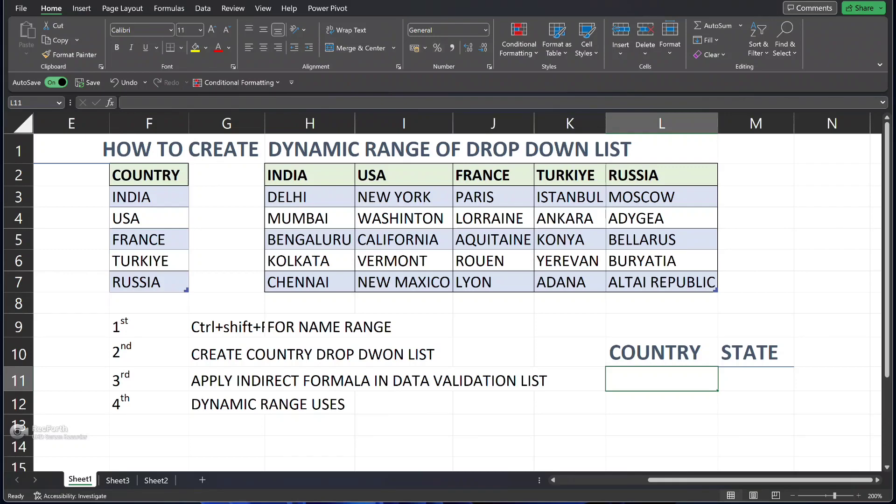
{"action": "left_click", "coordinate": [203, 8]}
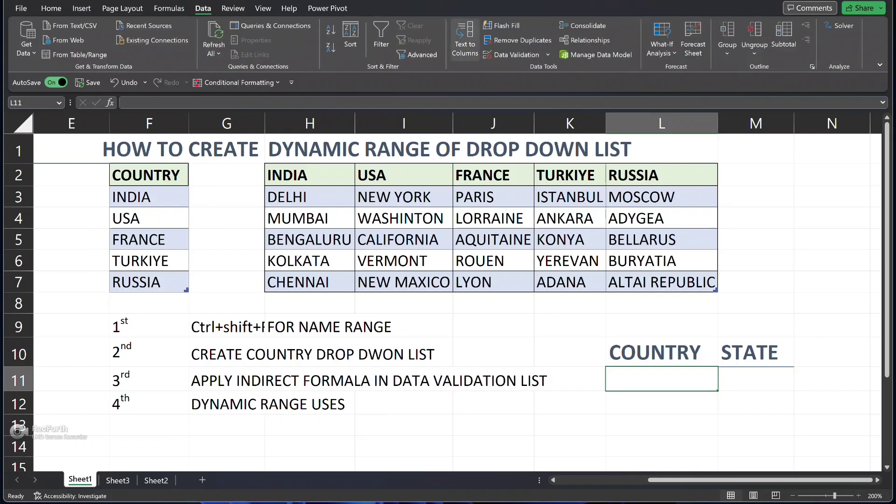
{"action": "left_click", "coordinate": [518, 54]}
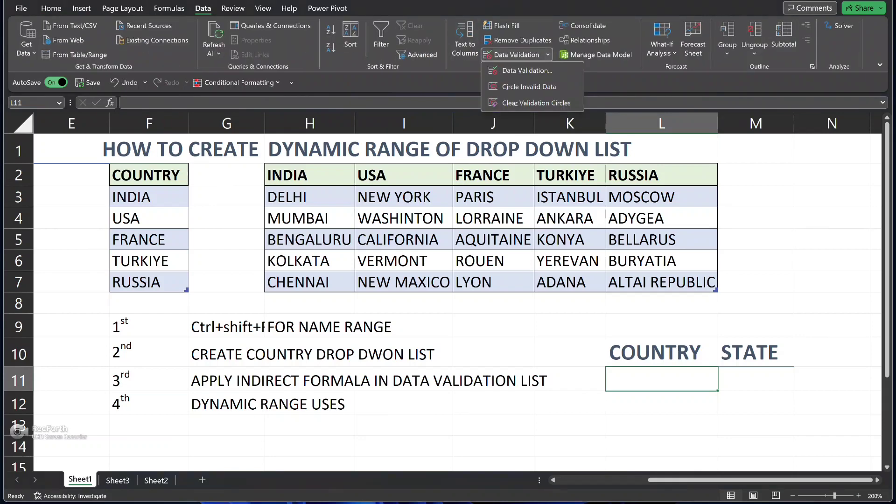
{"action": "left_click", "coordinate": [528, 70]}
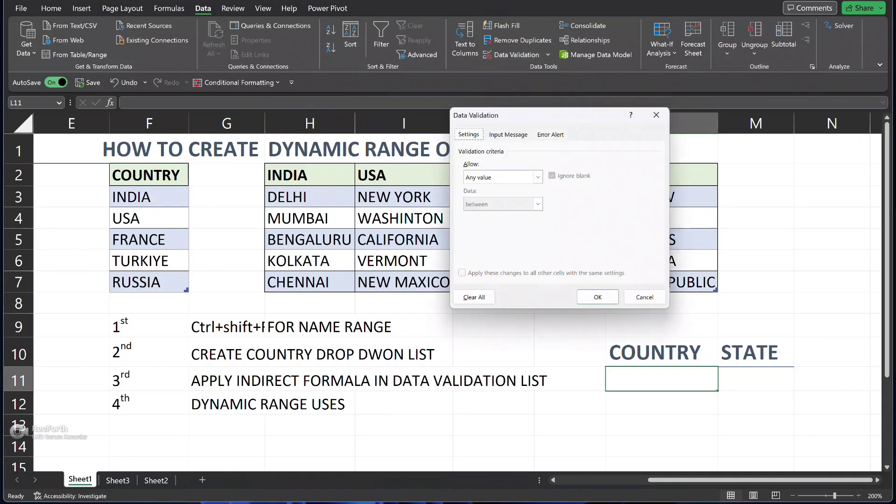
{"action": "left_click", "coordinate": [537, 177]}
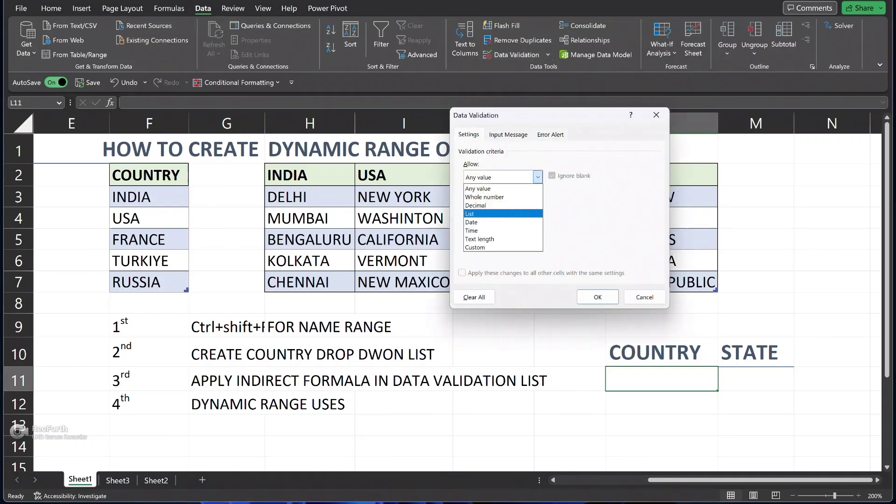
{"action": "left_click", "coordinate": [485, 214]}
{"action": "left_click", "coordinate": [598, 230]}
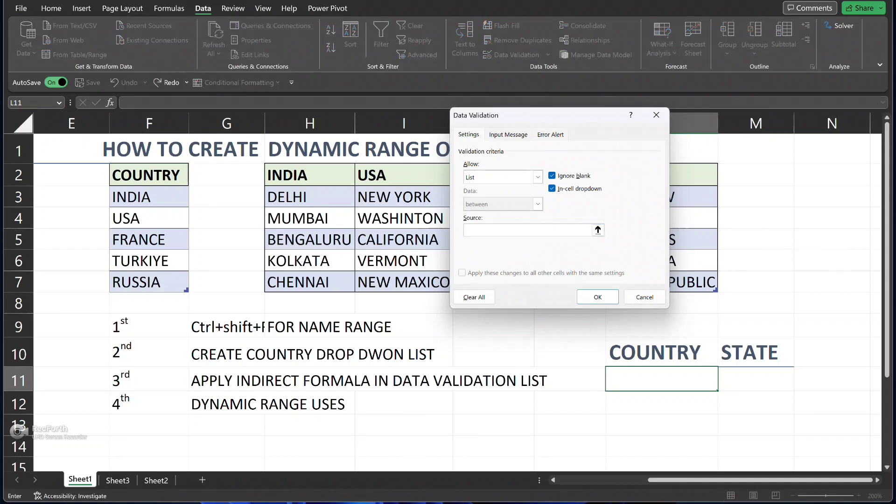
{"action": "left_click_drag", "start_coordinate": [140, 197], "coordinate": [182, 282]}
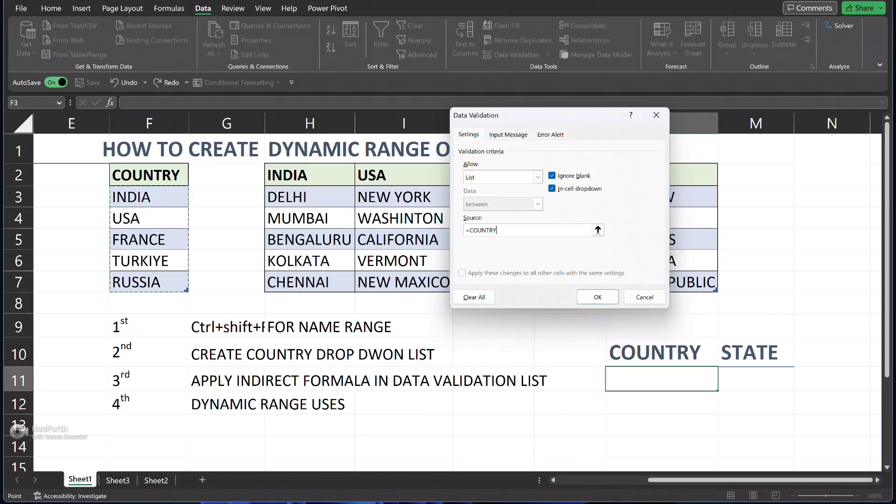
Rewrite the validation list's source as =COUNTRY and apply the rule to L11.
{"action": "key", "text": "BackSpace"}
{"action": "key", "text": "BackSpace"}
{"action": "key", "text": "BackSpace"}
{"action": "key", "text": "BackSpace"}
{"action": "key", "text": "BackSpace"}
{"action": "key", "text": "BackSpace"}
{"action": "key", "text": "BackSpace"}
{"action": "key", "text": "BackSpace"}
{"action": "type", "text": "=COUNR"}
{"action": "key", "text": "BackSpace"}
{"action": "type", "text": "TRY"}
{"action": "key", "text": "Return"}
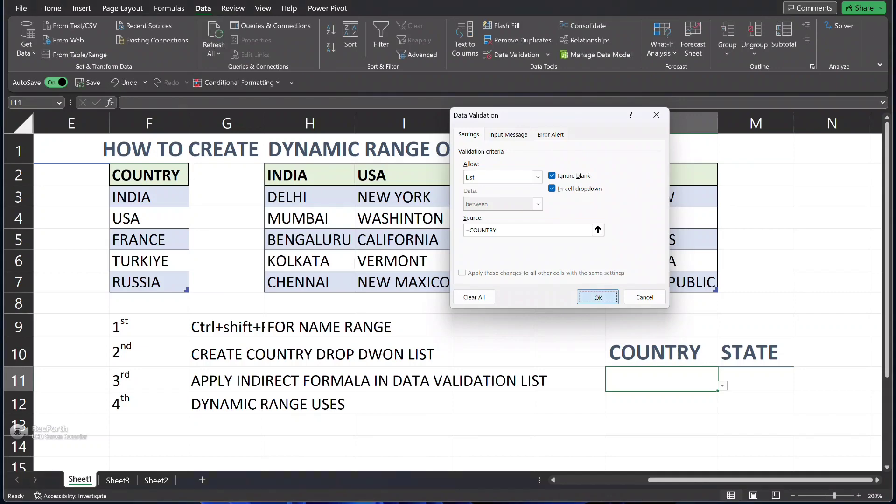
Choose INDIA from the country drop-down list in cell L11.
{"action": "key", "text": "alt+Down"}
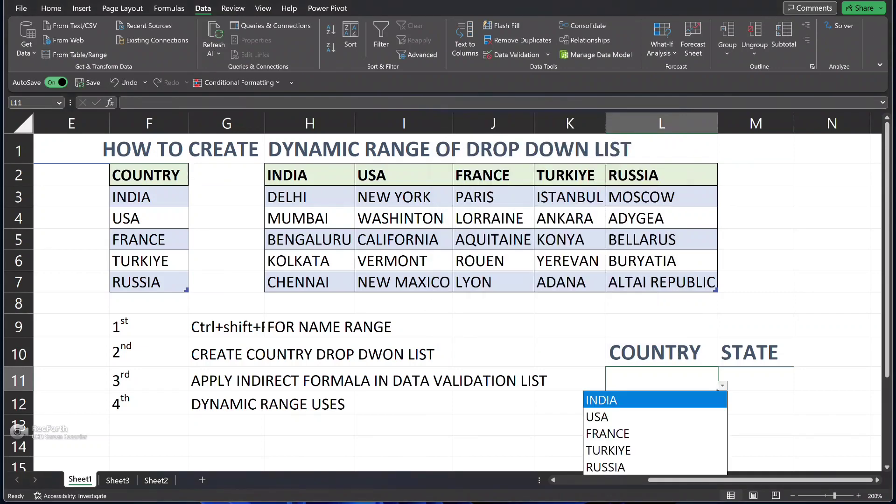
{"action": "key", "text": "Down"}
{"action": "key", "text": "Up"}
{"action": "key", "text": "Return"}
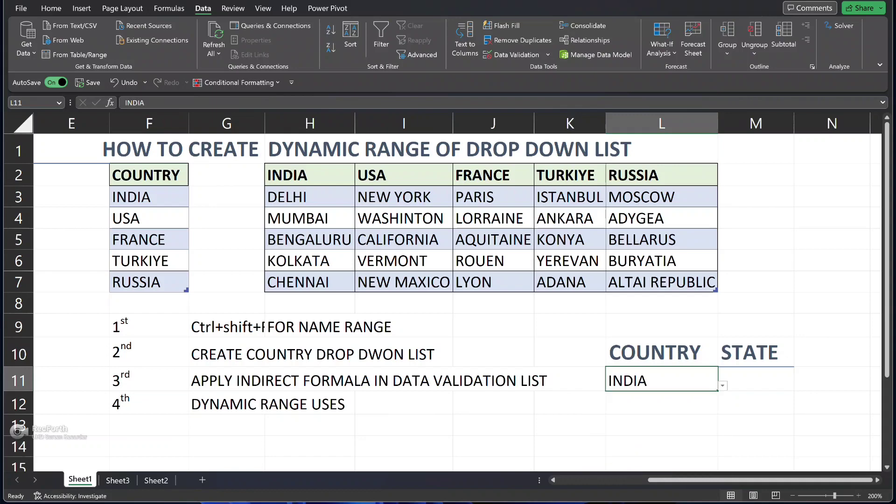
Set cell M11's data validation to allow a List with =INDIRECT($L$11) as its source.
{"action": "left_click", "coordinate": [756, 379]}
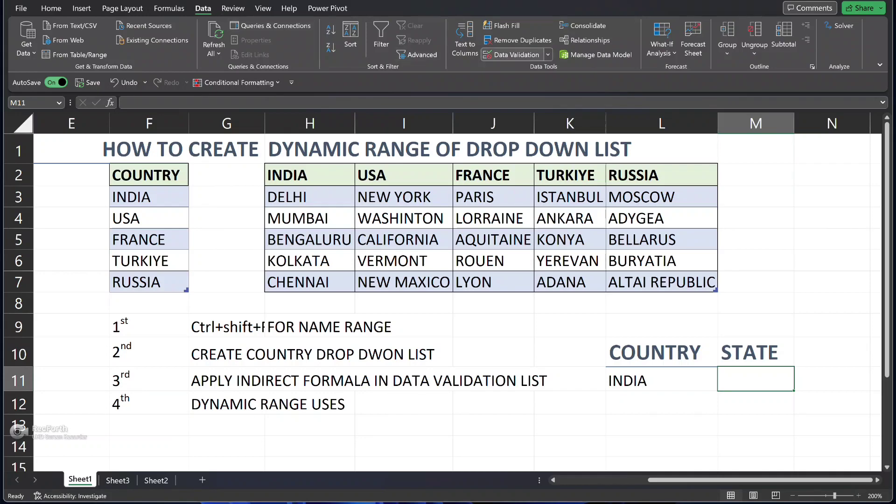
{"action": "left_click", "coordinate": [513, 55]}
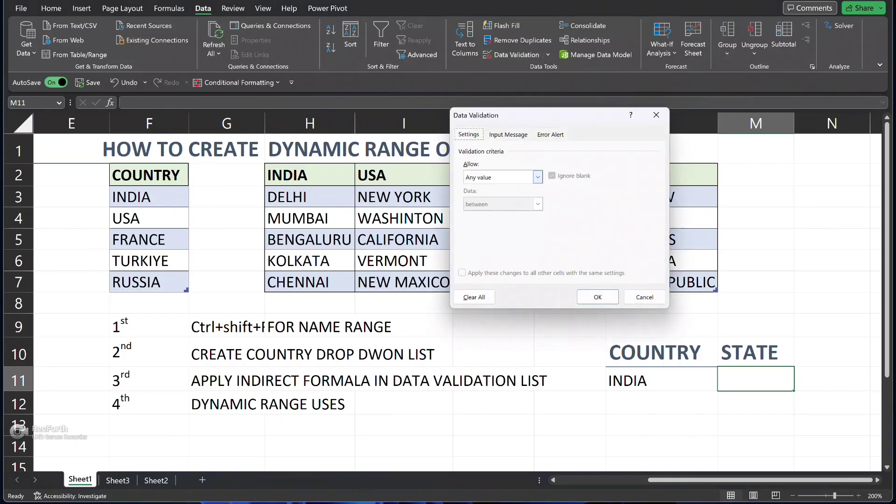
{"action": "left_click", "coordinate": [538, 178]}
{"action": "left_click", "coordinate": [498, 214]}
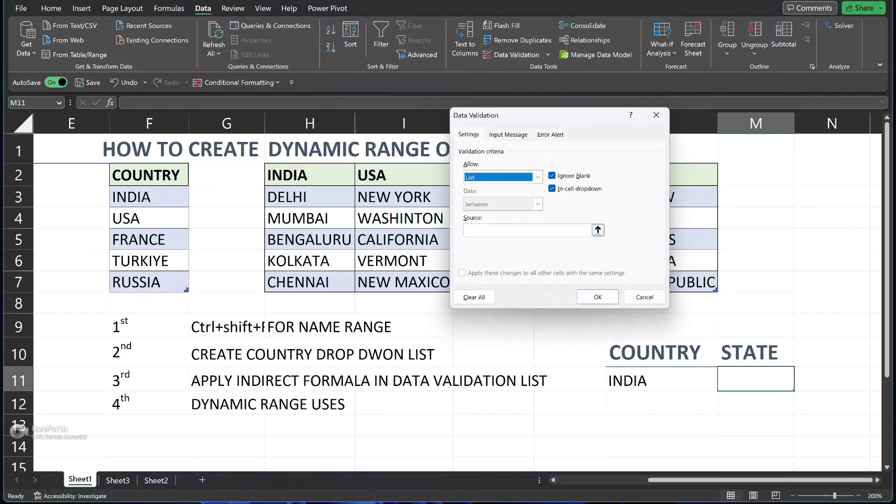
{"action": "left_click", "coordinate": [518, 230]}
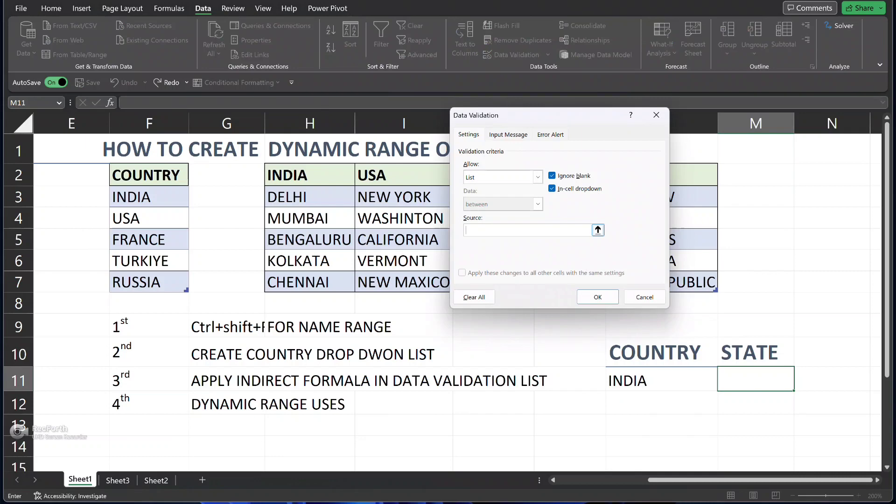
{"action": "type", "text": "="}
{"action": "type", "text": "INDIRECT("}
{"action": "left_click", "coordinate": [662, 380]}
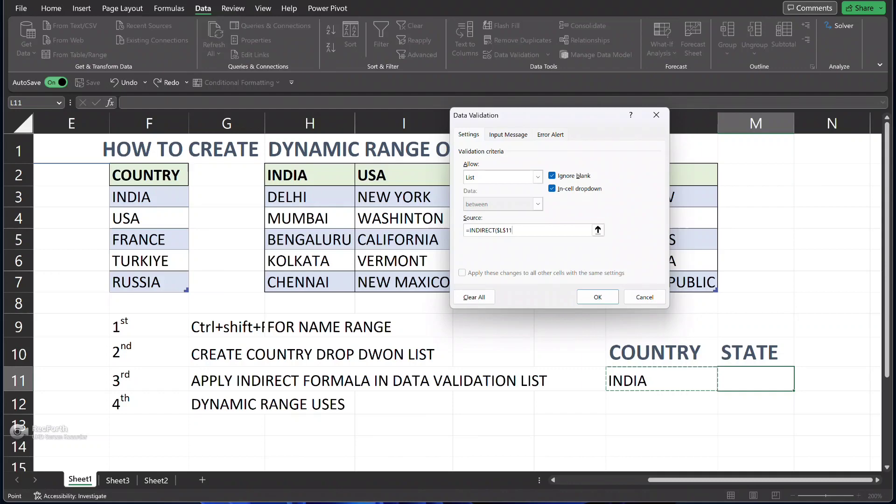
{"action": "type", "text": ")"}
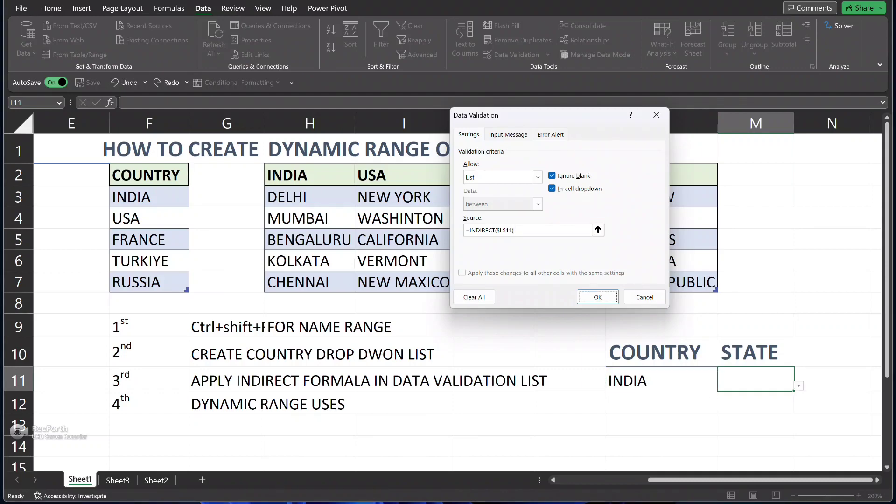
{"action": "key", "text": "Return"}
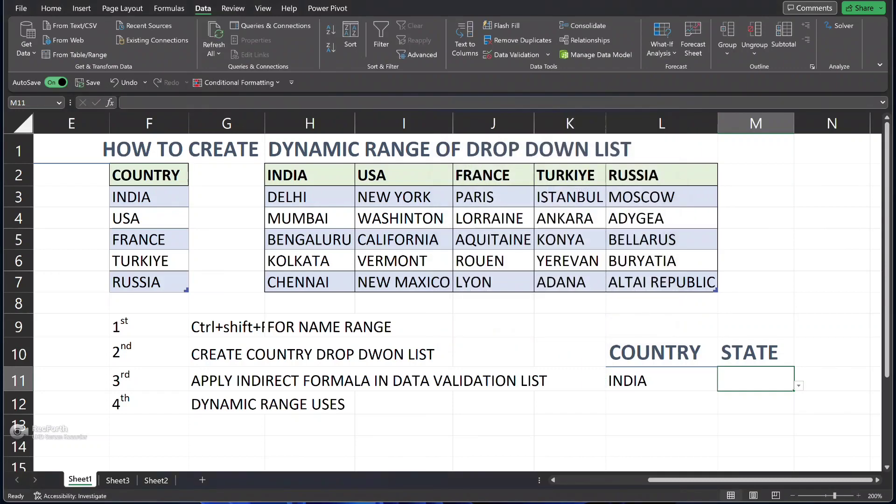
Look through the state choices offered in M11's drop-down list for INDIA, without picking one.
{"action": "key", "text": "alt+Down"}
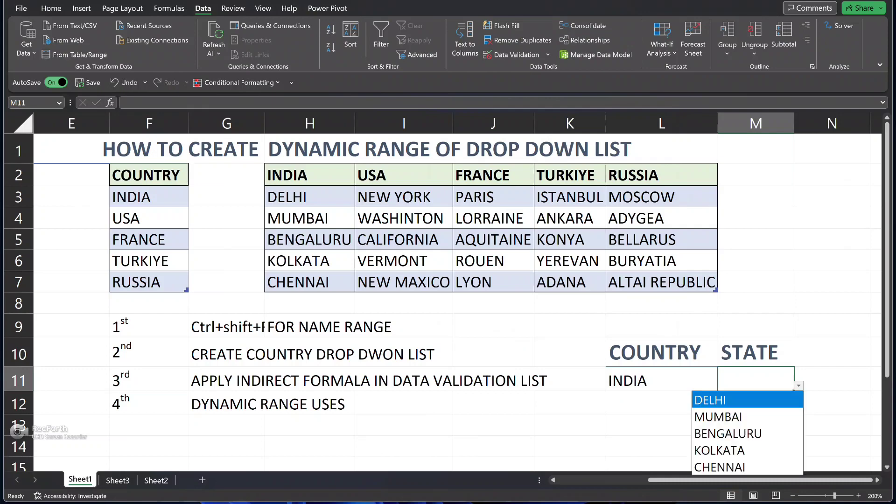
{"action": "key", "text": "Down"}
{"action": "key", "text": "Up"}
{"action": "key", "text": "Down"}
{"action": "key", "text": "Up"}
{"action": "key", "text": "Down"}
{"action": "key", "text": "Down"}
{"action": "key", "text": "Down"}
{"action": "key", "text": "Down"}
{"action": "key", "text": "Up"}
{"action": "key", "text": "Up"}
{"action": "key", "text": "Escape"}
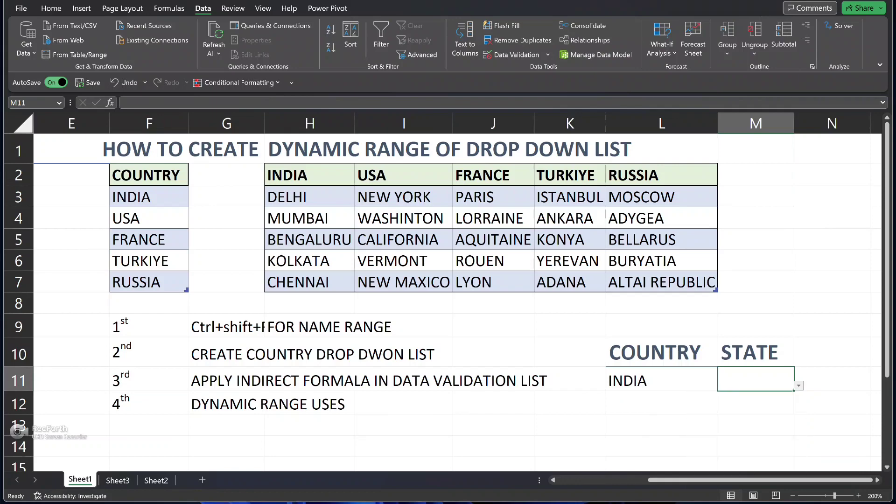
Choose USA as the country in L11 and check the state choices in M11's drop-down list.
{"action": "left_click", "coordinate": [662, 380]}
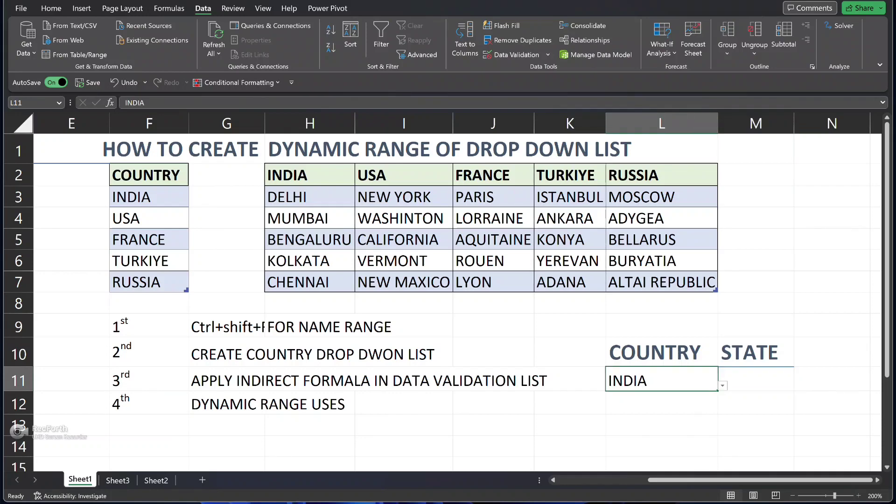
{"action": "key", "text": "alt+Down"}
{"action": "key", "text": "Down"}
{"action": "key", "text": "Return"}
{"action": "left_click", "coordinate": [756, 379]}
{"action": "key", "text": "alt+Down"}
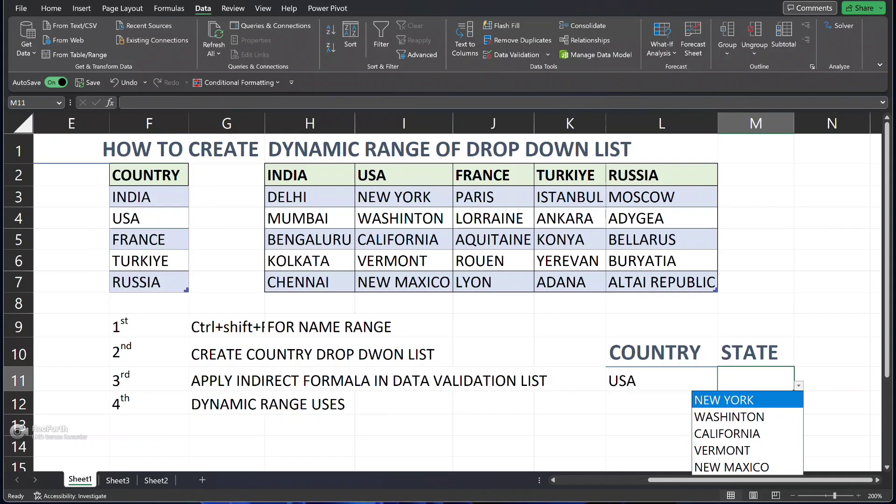
{"action": "key", "text": "Escape"}
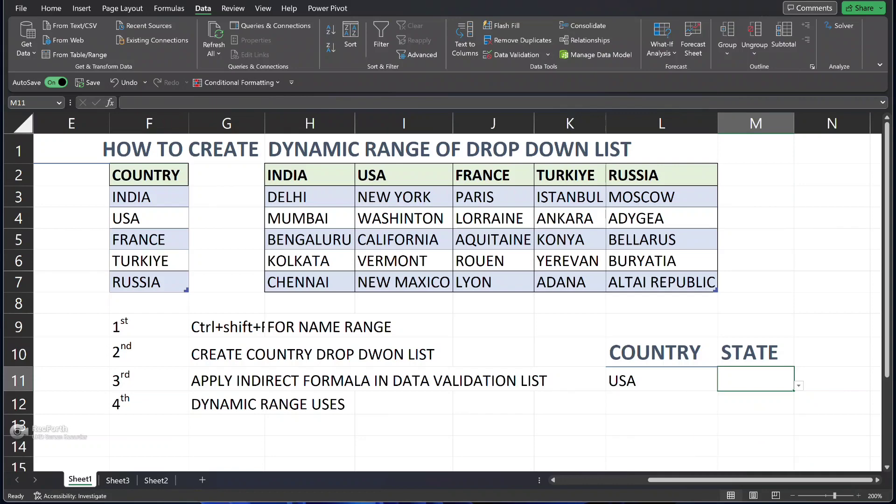
Choose FRANCE as the country in L11 and check the state choices in M11's drop-down list.
{"action": "left_click", "coordinate": [662, 380]}
{"action": "key", "text": "alt+Down"}
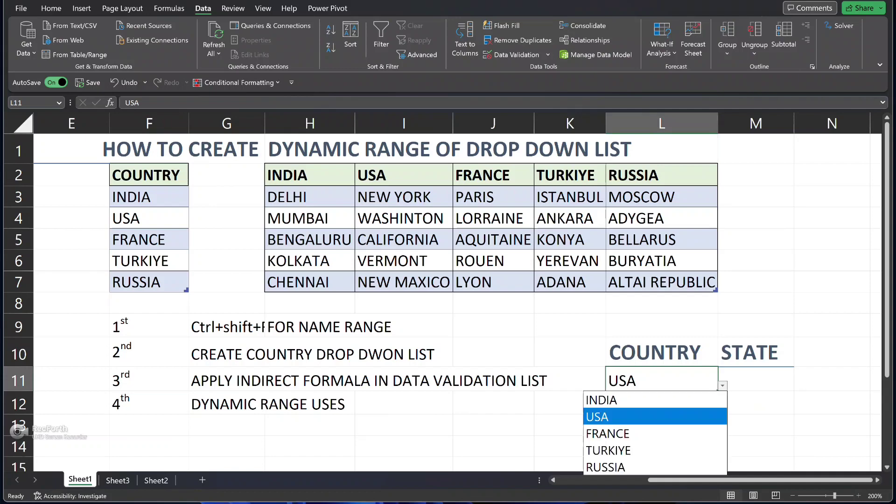
{"action": "key", "text": "Down"}
{"action": "key", "text": "Return"}
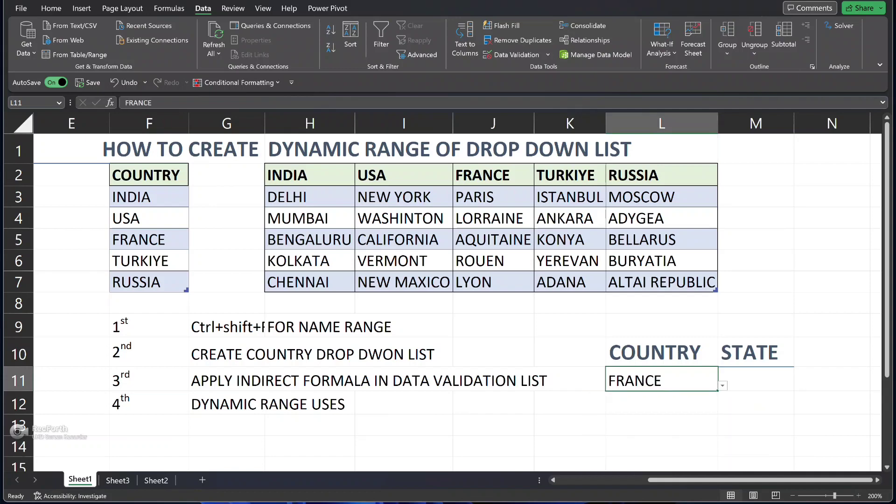
{"action": "left_click", "coordinate": [756, 380]}
{"action": "key", "text": "alt+Down"}
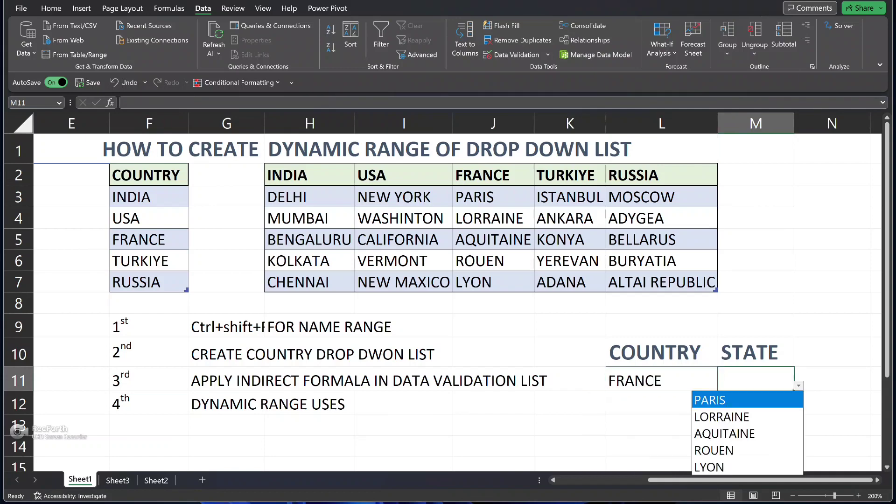
{"action": "key", "text": "Down"}
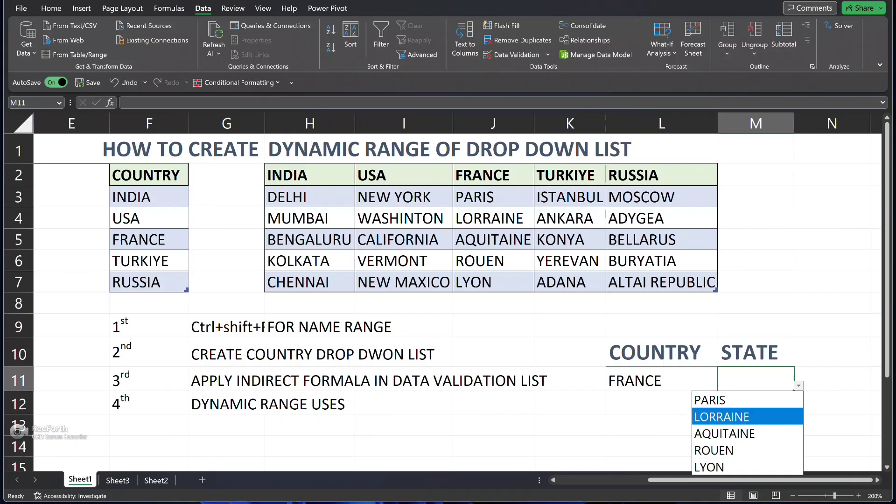
{"action": "key", "text": "Escape"}
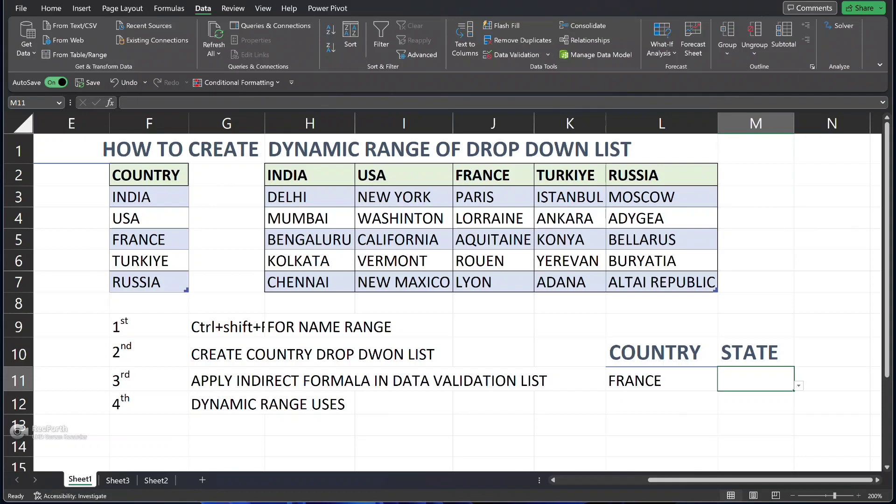
Add CHINA to the COUNTRY table in cell F8, directly below RUSSIA.
{"action": "left_click", "coordinate": [662, 380]}
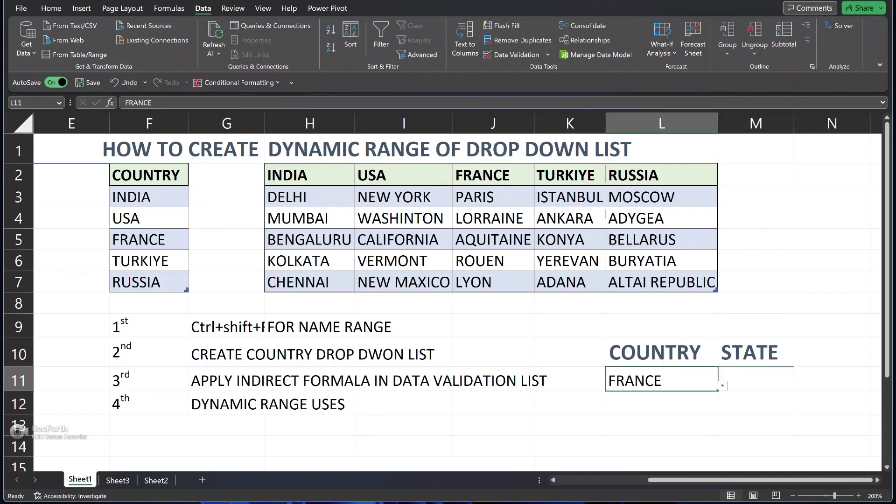
{"action": "left_click", "coordinate": [149, 304]}
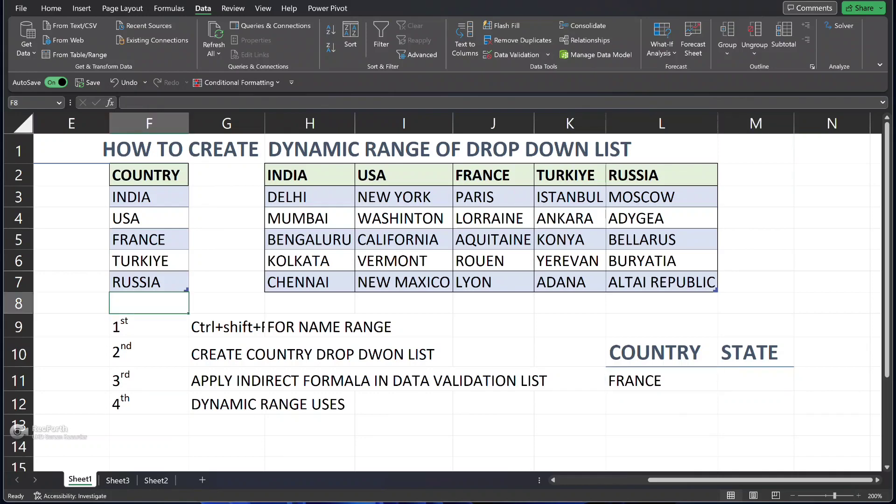
{"action": "type", "text": "CHINA"}
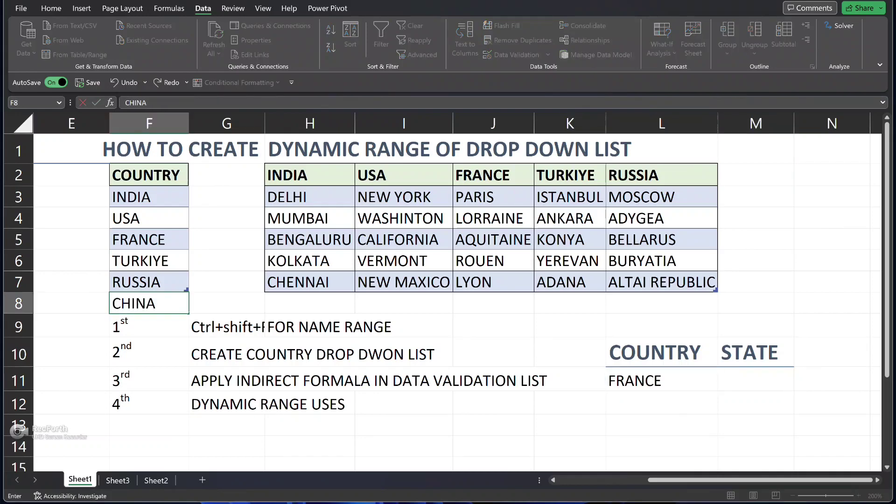
{"action": "key", "text": "Return"}
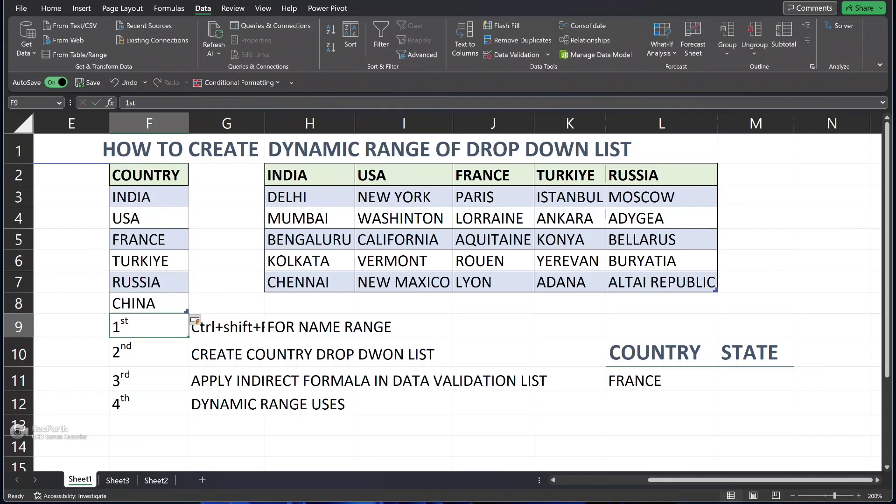
Add a CHINA column to the states table by entering the header in cell M2, beside RUSSIA.
{"action": "left_click", "coordinate": [404, 325]}
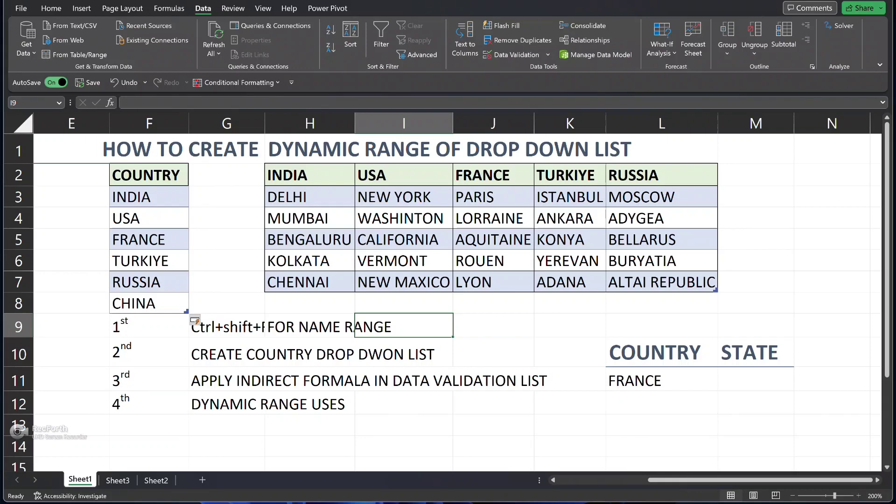
{"action": "left_click", "coordinate": [756, 175]}
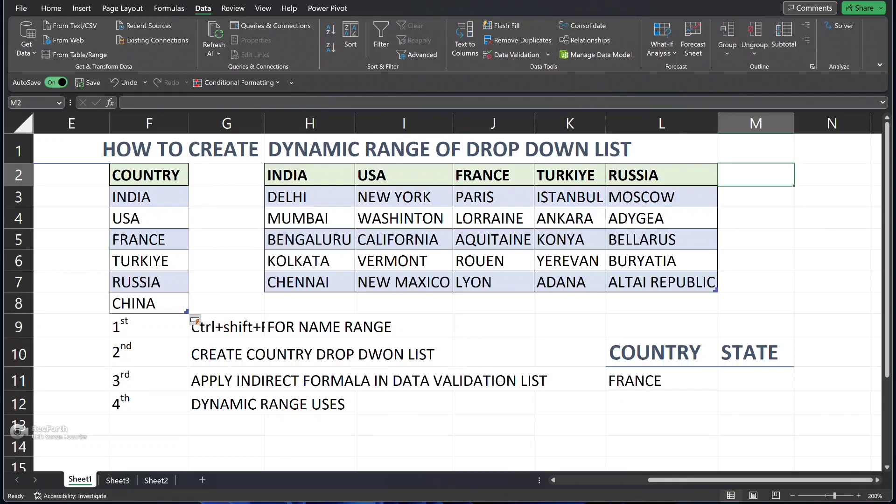
{"action": "type", "text": "CHINA"}
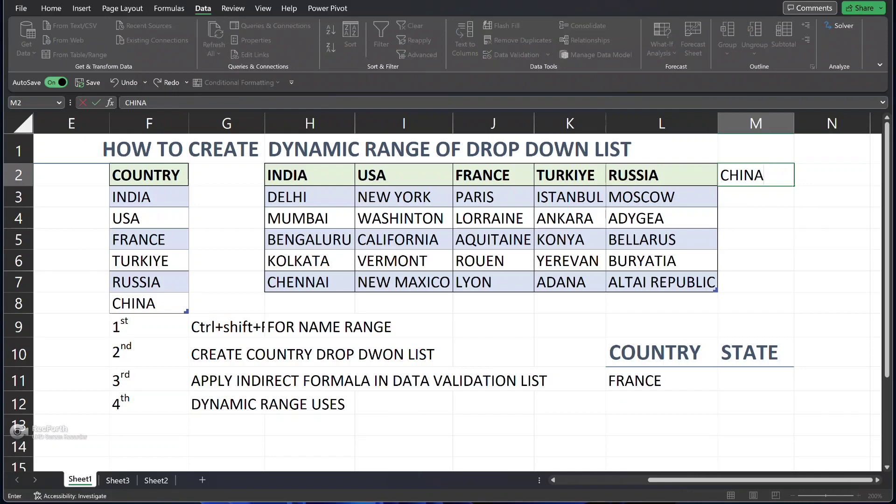
{"action": "key", "text": "Return"}
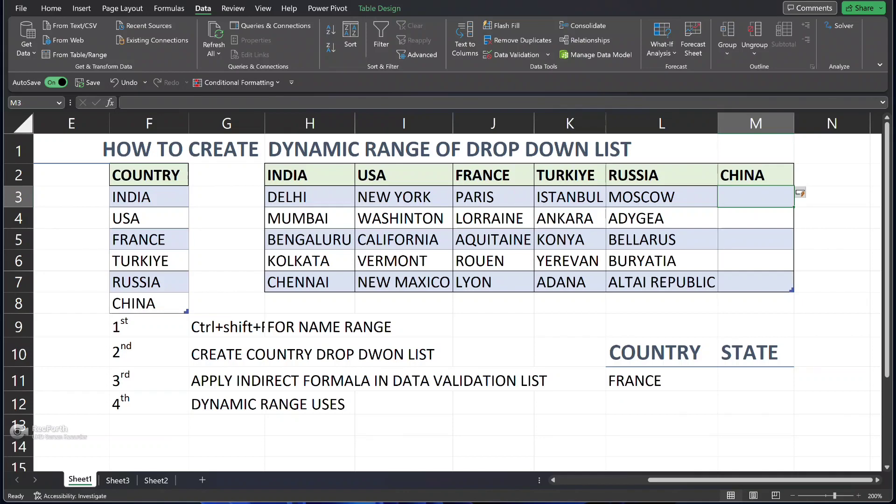
Fill the CHINA column in M3:M7 with SHANGAI, ZHEJANG, SICHUAN, HAINAN and FUJIAN.
{"action": "type", "text": "SHNA"}
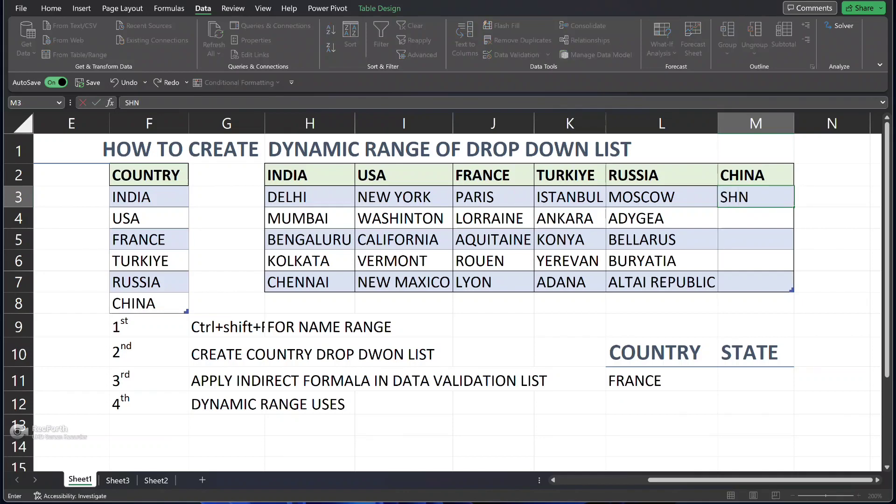
{"action": "key", "text": "BackSpace"}
{"action": "key", "text": "BackSpace"}
{"action": "type", "text": "ANGAI"}
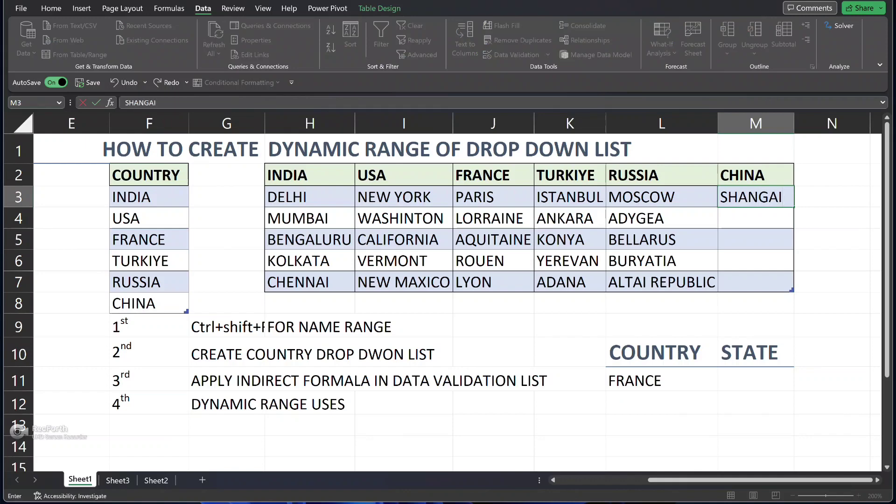
{"action": "key", "text": "Return"}
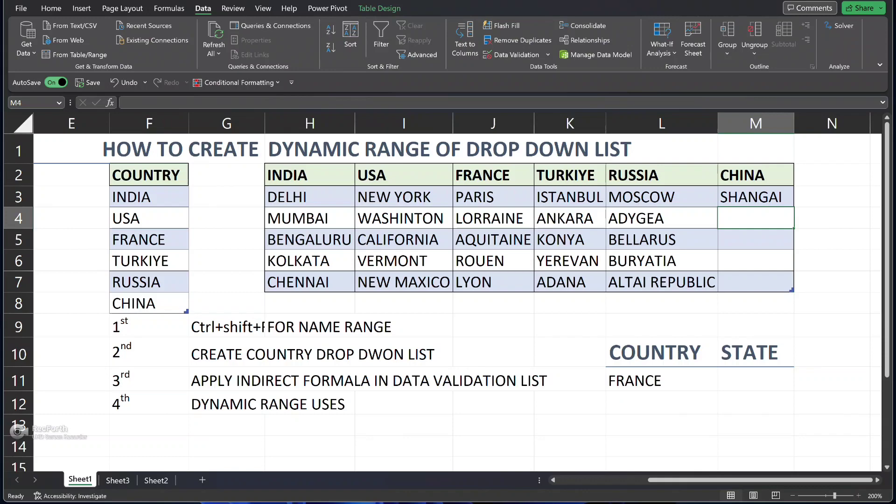
{"action": "type", "text": "ZHE"}
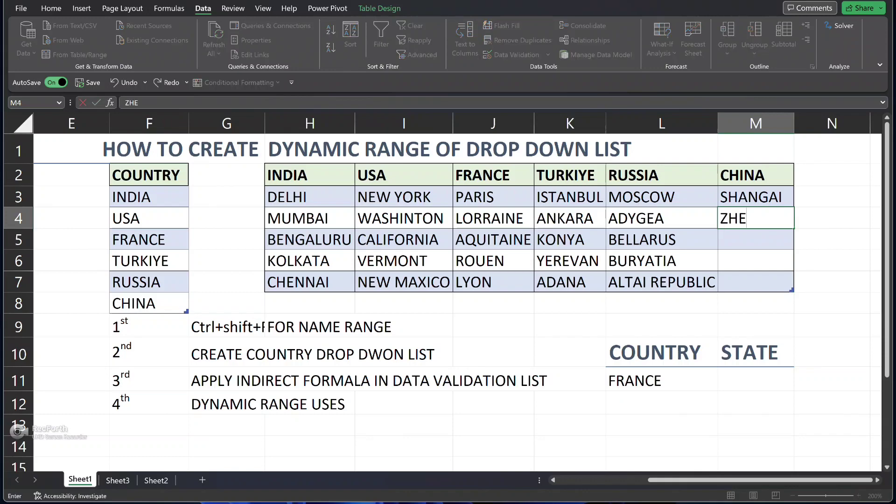
{"action": "type", "text": "JANG"}
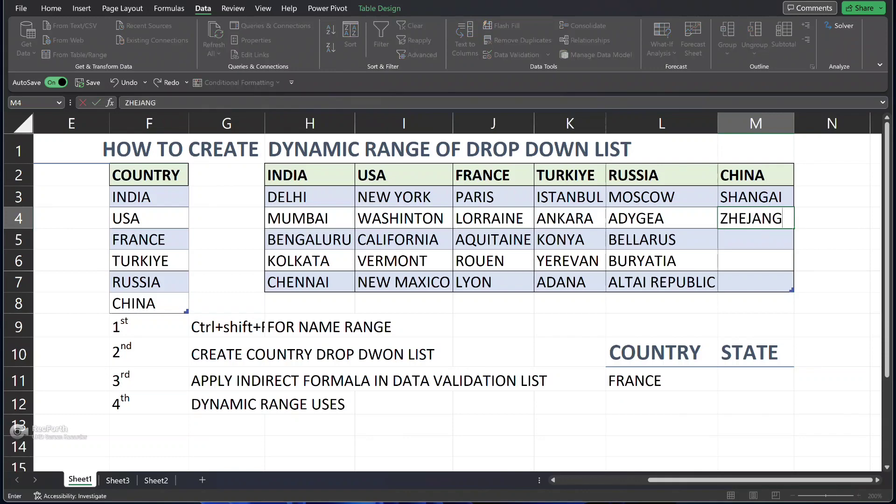
{"action": "key", "text": "Return"}
{"action": "type", "text": "SICHUAN"}
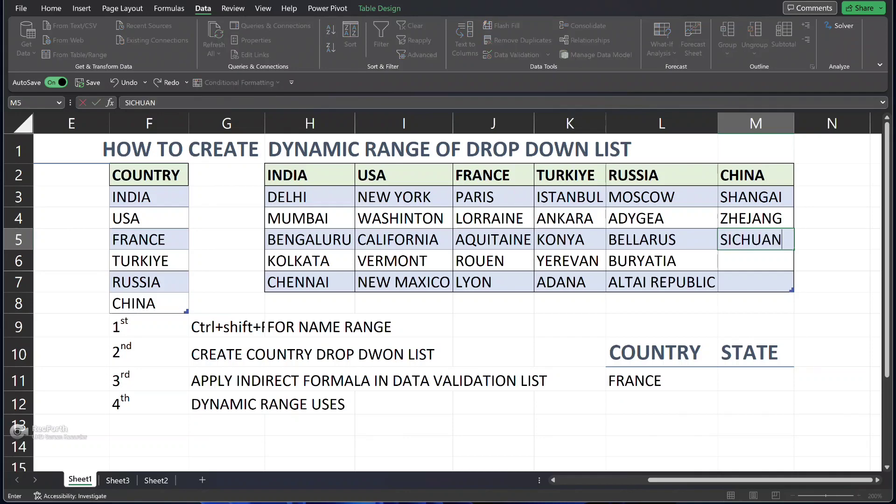
{"action": "key", "text": "Return"}
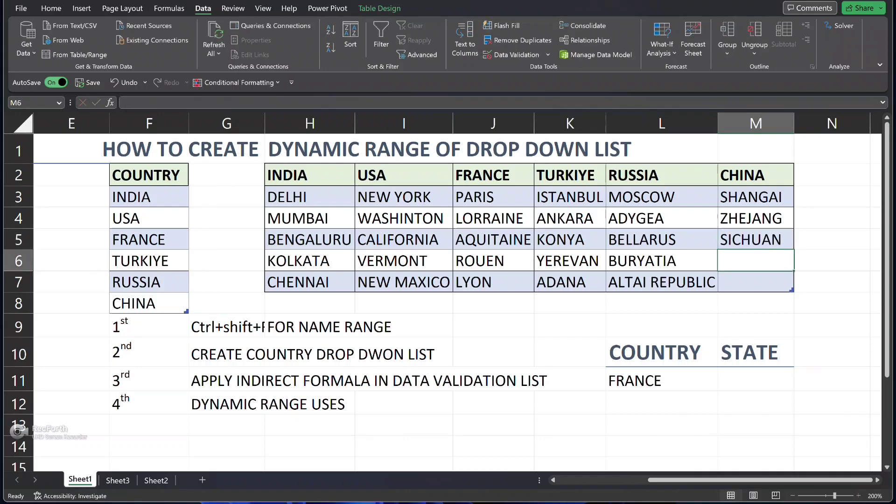
{"action": "type", "text": "HAINAN"}
{"action": "key", "text": "Return"}
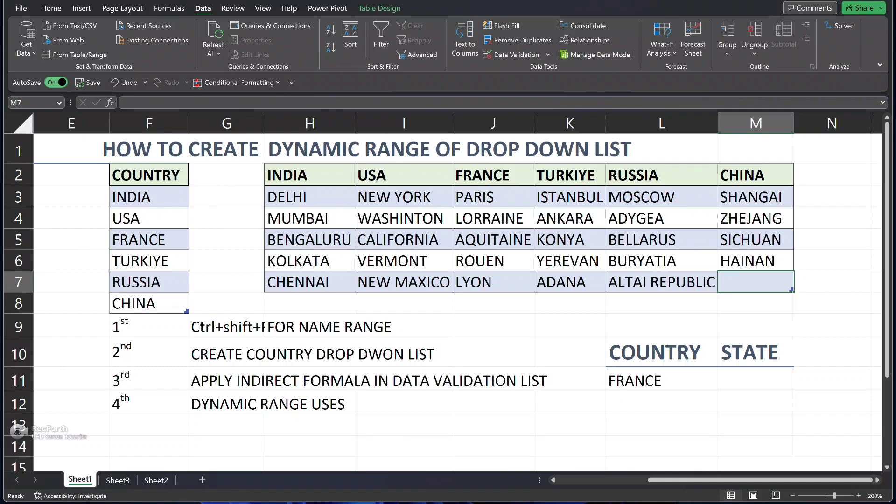
{"action": "type", "text": "FU"}
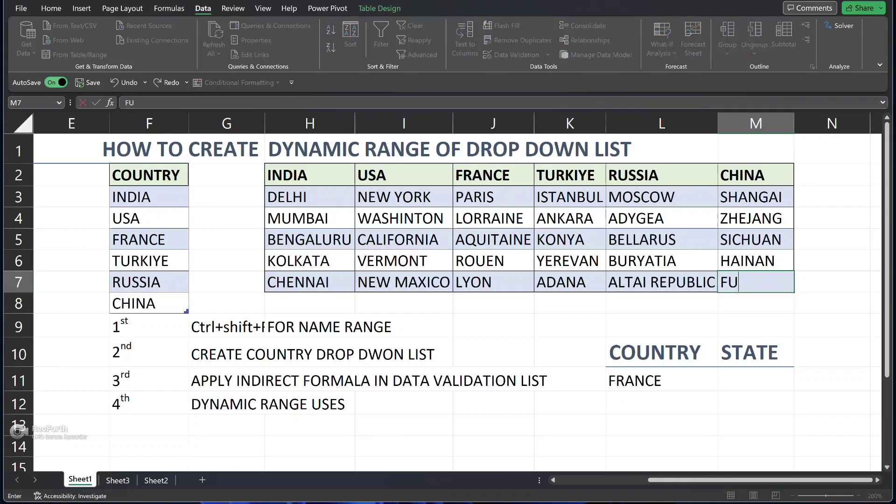
{"action": "type", "text": "JIAN"}
{"action": "key", "text": "Return"}
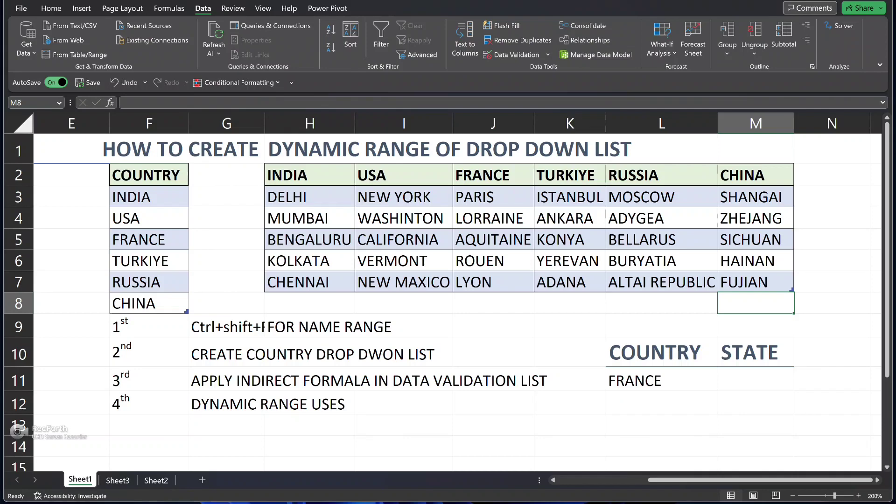
Choose CHINA as the country from the drop-down list in cell L11.
{"action": "left_click", "coordinate": [833, 240]}
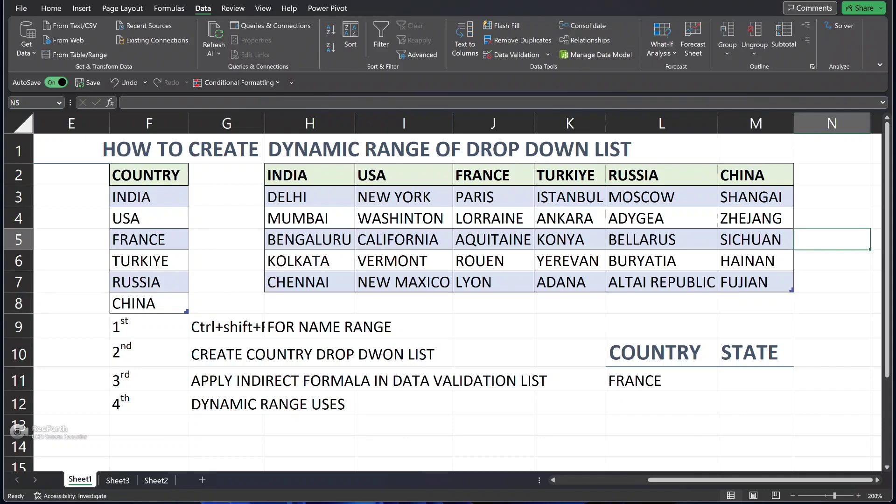
{"action": "left_click", "coordinate": [661, 380]}
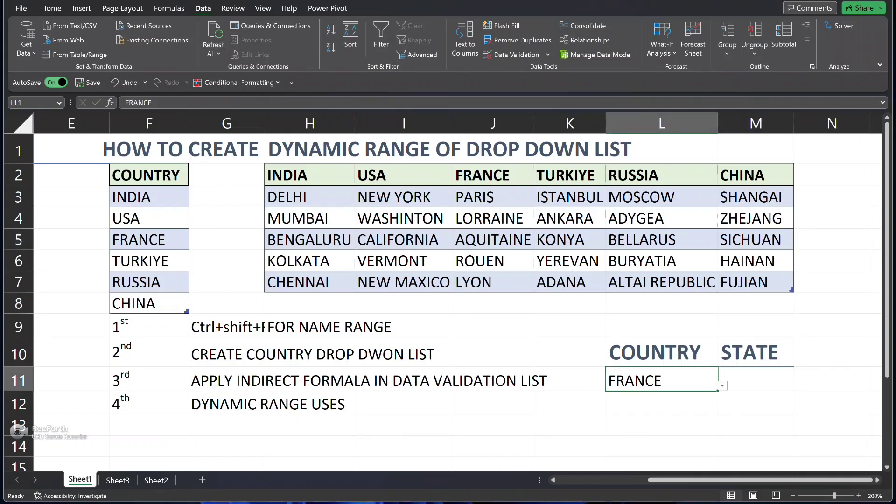
{"action": "key", "text": "alt+Down"}
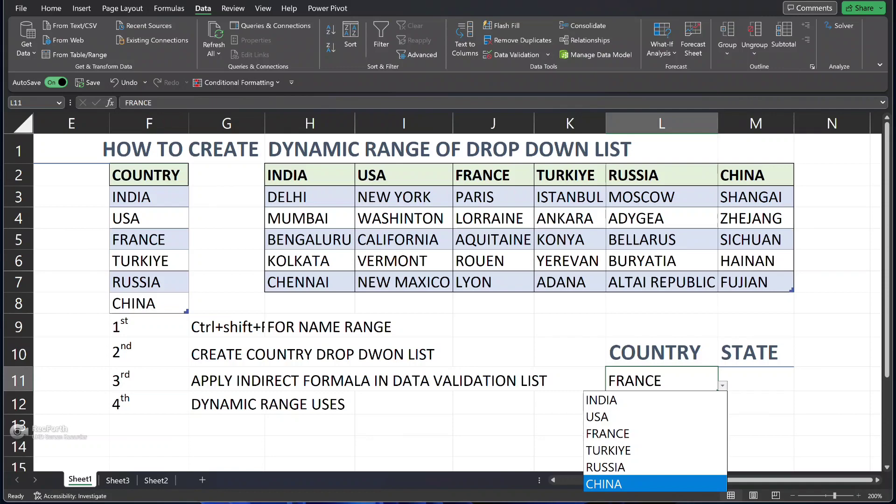
{"action": "key", "text": "Return"}
Choose shangai as the state from the dependent drop-down list in cell M11.
{"action": "left_click", "coordinate": [756, 380]}
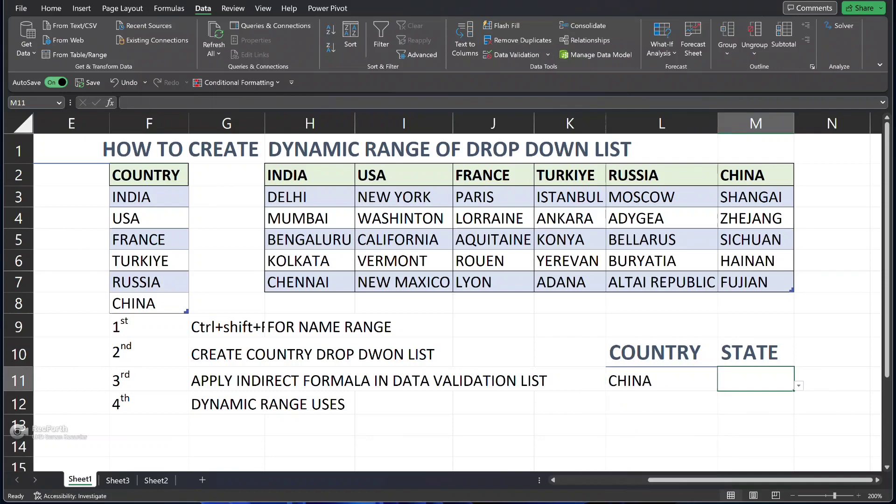
{"action": "left_click", "coordinate": [799, 387]}
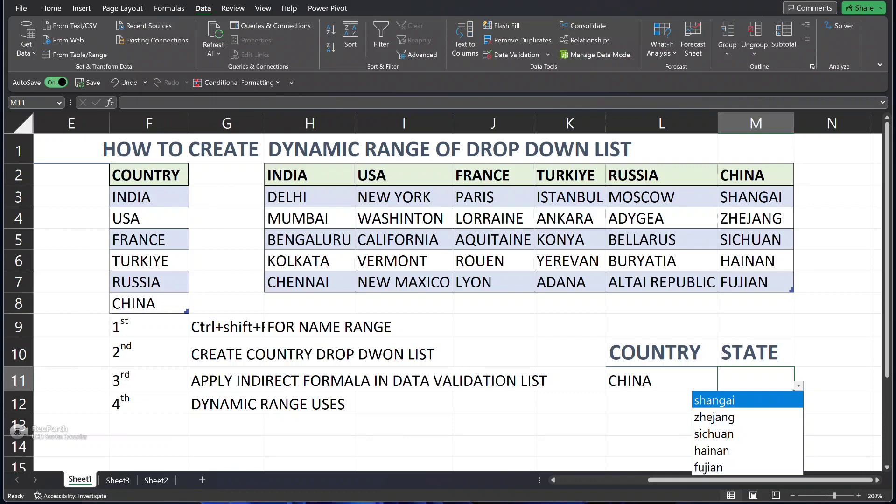
{"action": "key", "text": "Return"}
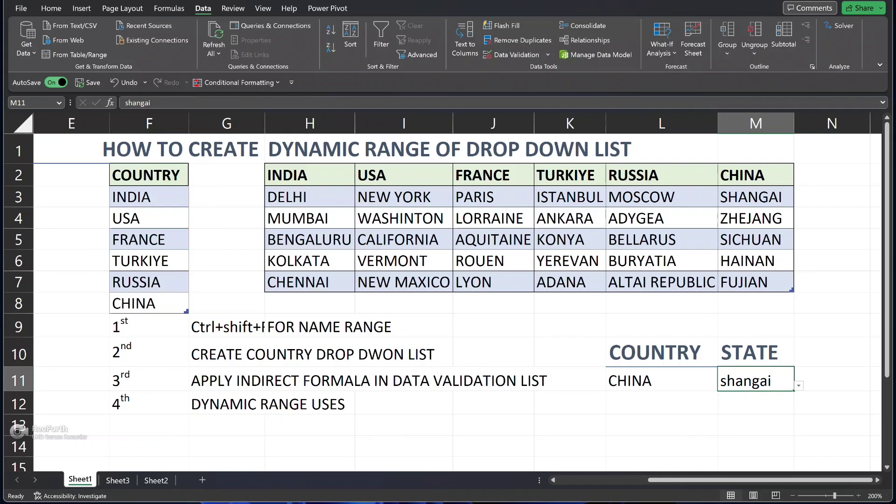
Enter the closing note THANX WATCH THIS ON MY CHANNEL in cell L13, below the COUNTRY and STATE selections.
{"action": "left_click", "coordinate": [662, 426]}
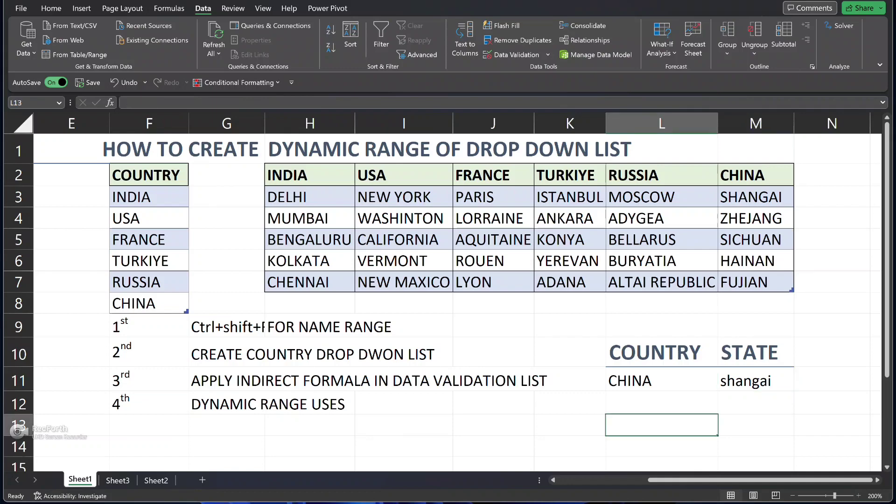
{"action": "type", "text": "THANX"}
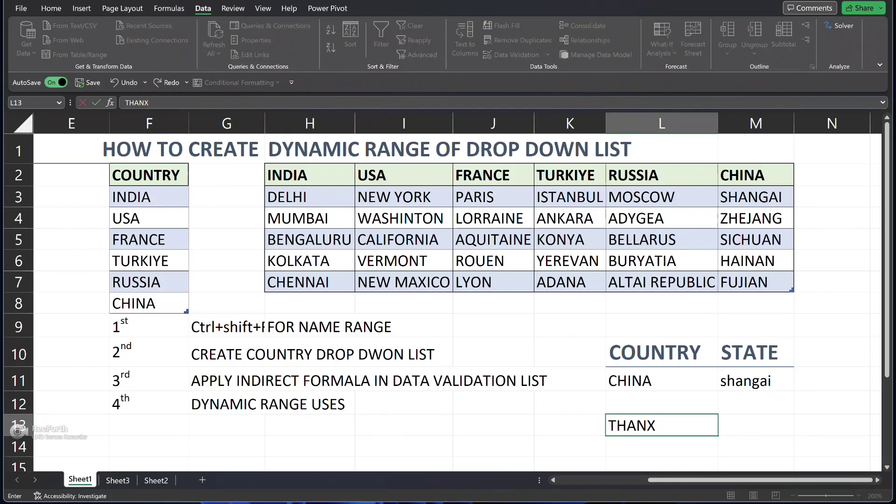
{"action": "type", "text": " WATCH "}
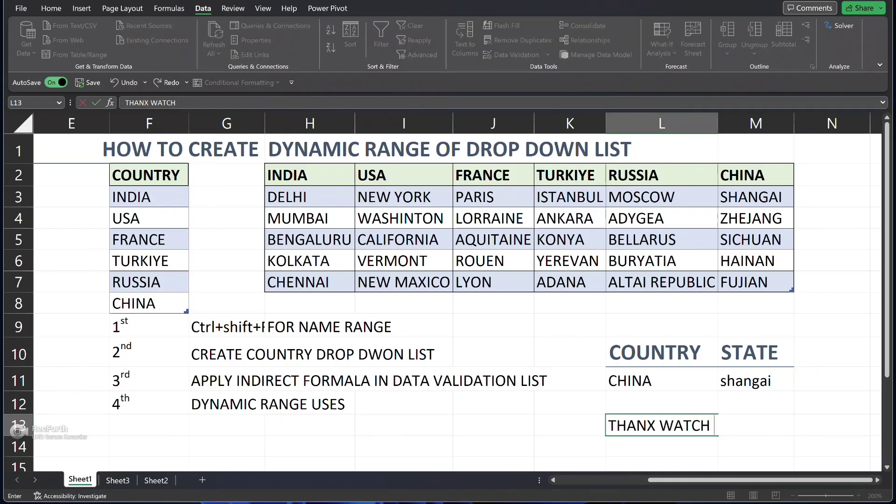
{"action": "type", "text": "THIS ON MY"}
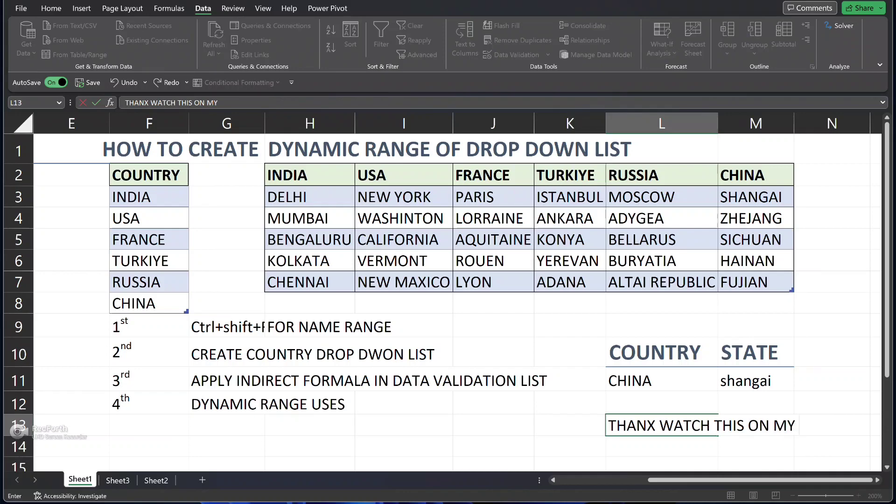
{"action": "type", "text": " CHANNEL"}
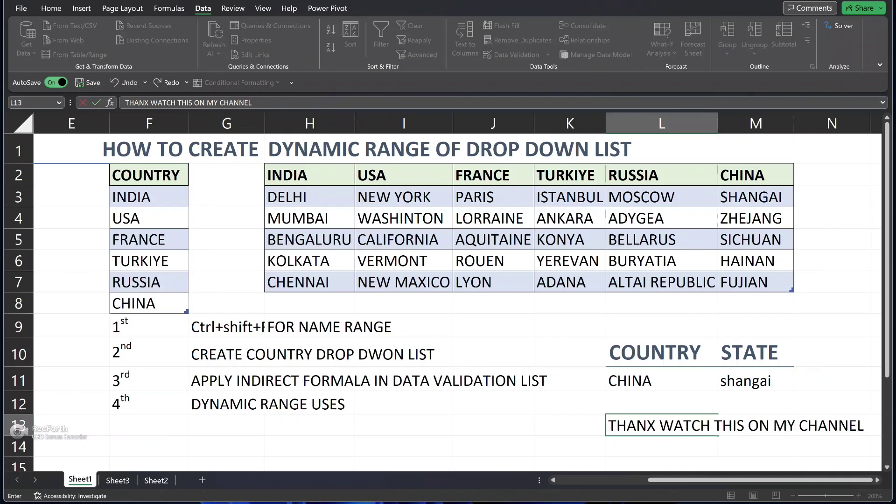
{"action": "key", "text": "Return"}
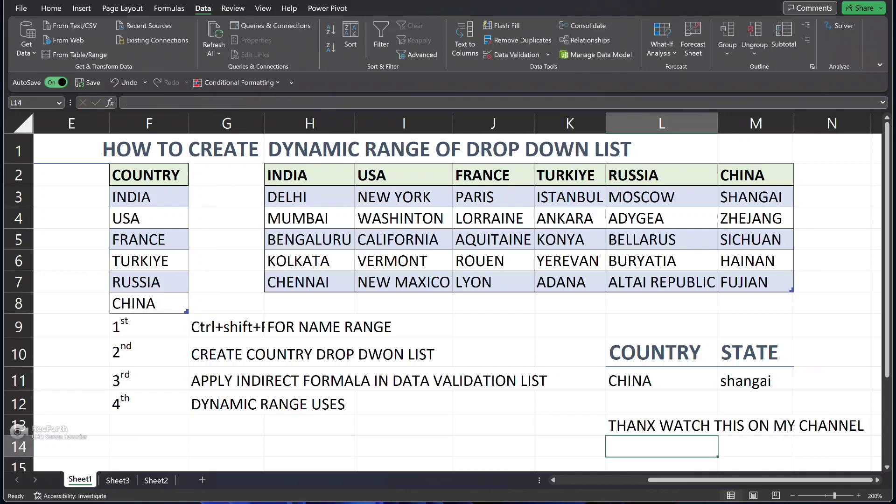
Enter the channel name SIMPLEX MINDS in cell L14, directly below the closing note.
{"action": "type", "text": "SIMPLEX"}
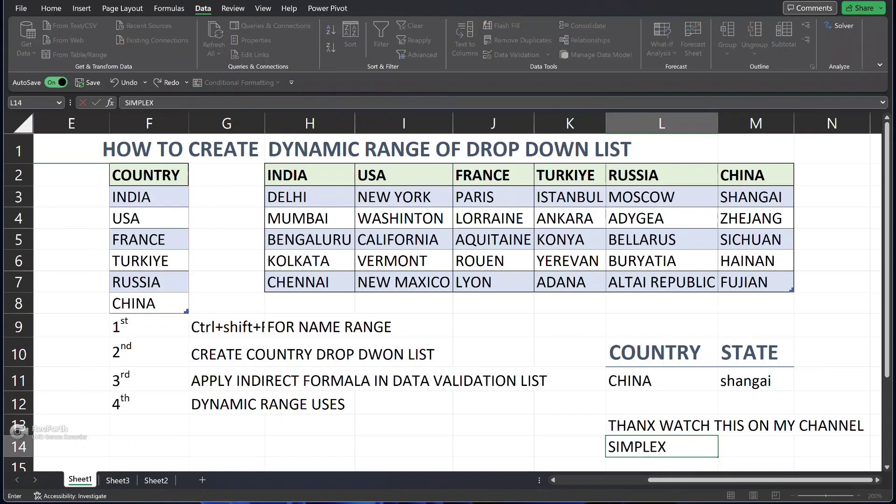
{"action": "type", "text": " MIND"}
{"action": "type", "text": "S"}
{"action": "key", "text": "Return"}
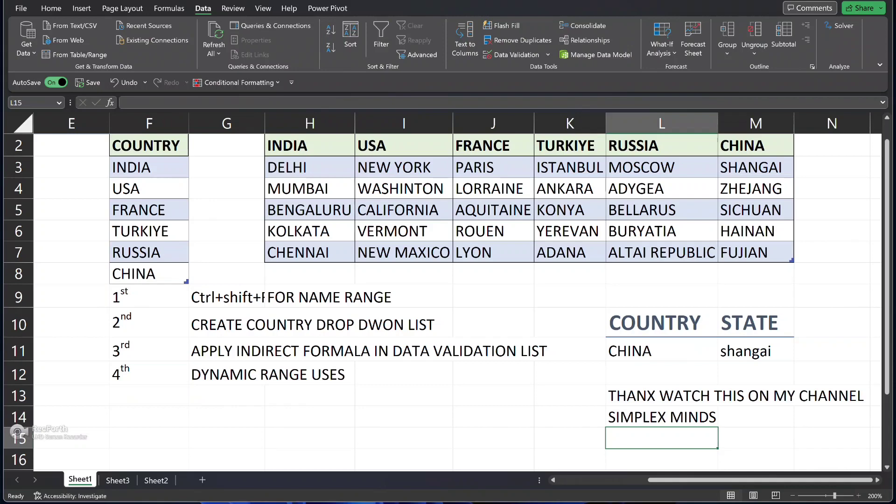
{"action": "scroll", "coordinate": [443, 302], "scroll_direction": "up", "scroll_amount": 1}
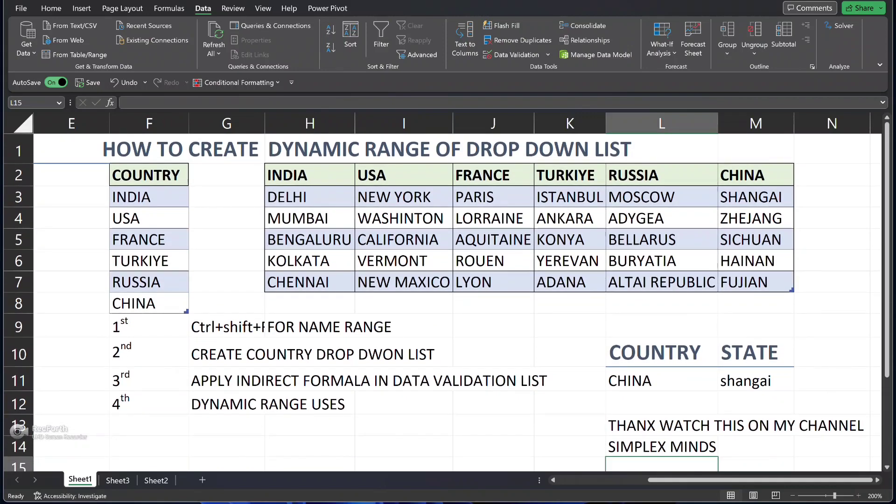